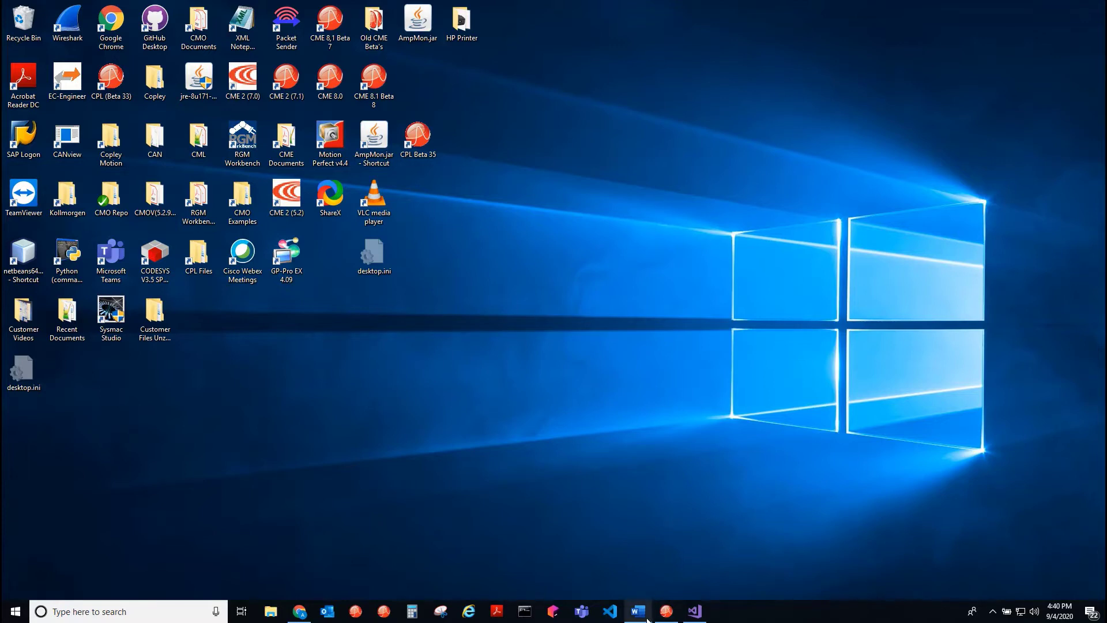
Check the BEL-090-06 drive's status and position in CME's Control Panel, then close it.
{"action": "left_click", "coordinate": [666, 611]}
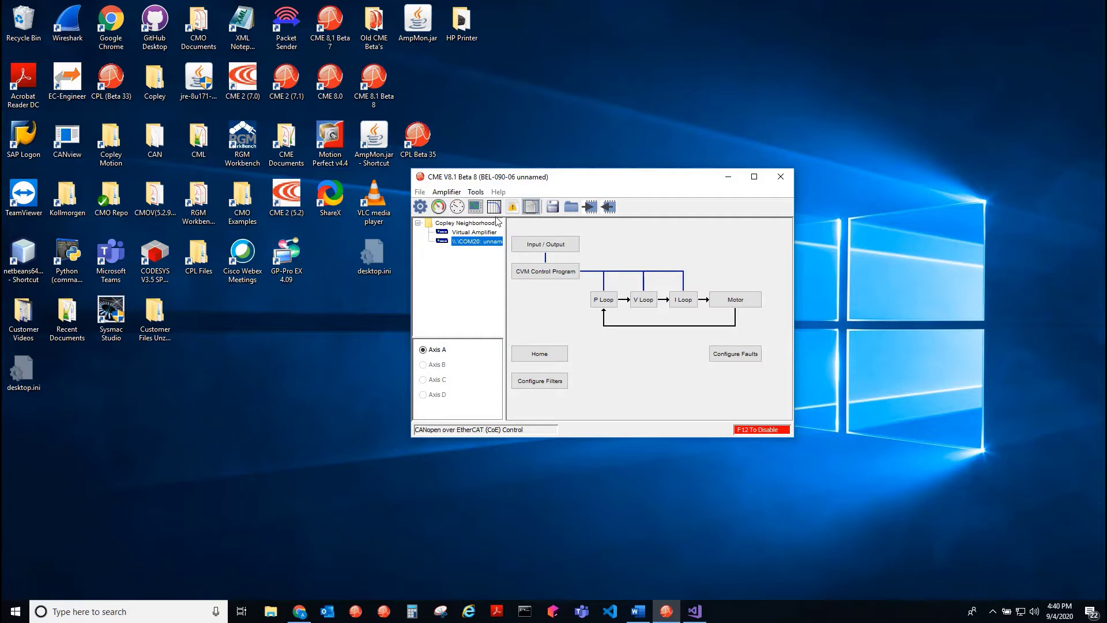
{"action": "left_click", "coordinate": [439, 207]}
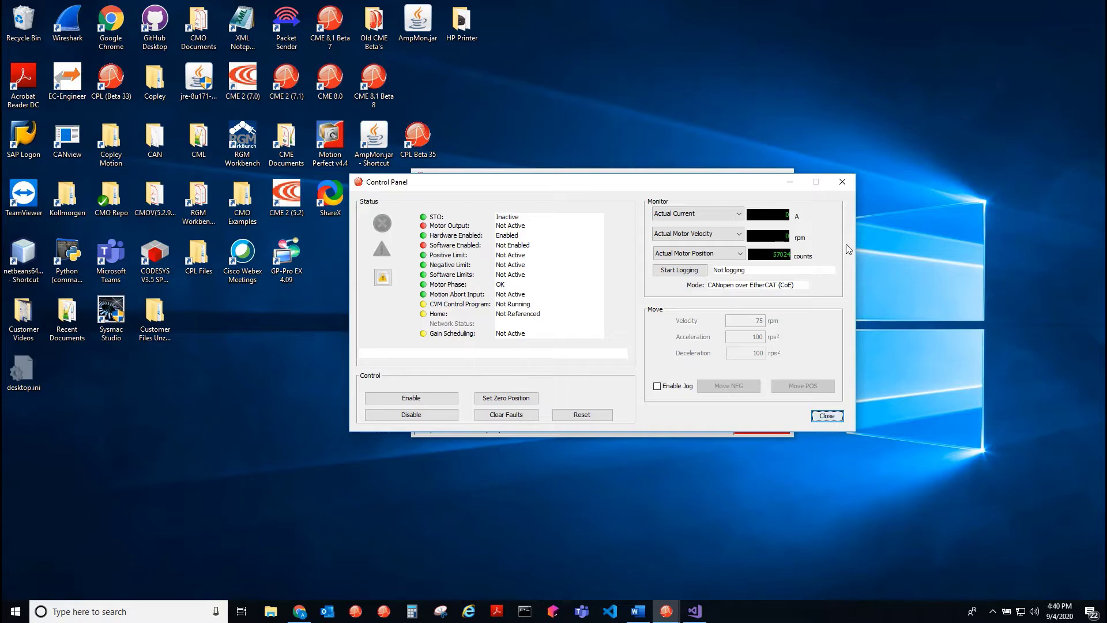
{"action": "left_click", "coordinate": [842, 182]}
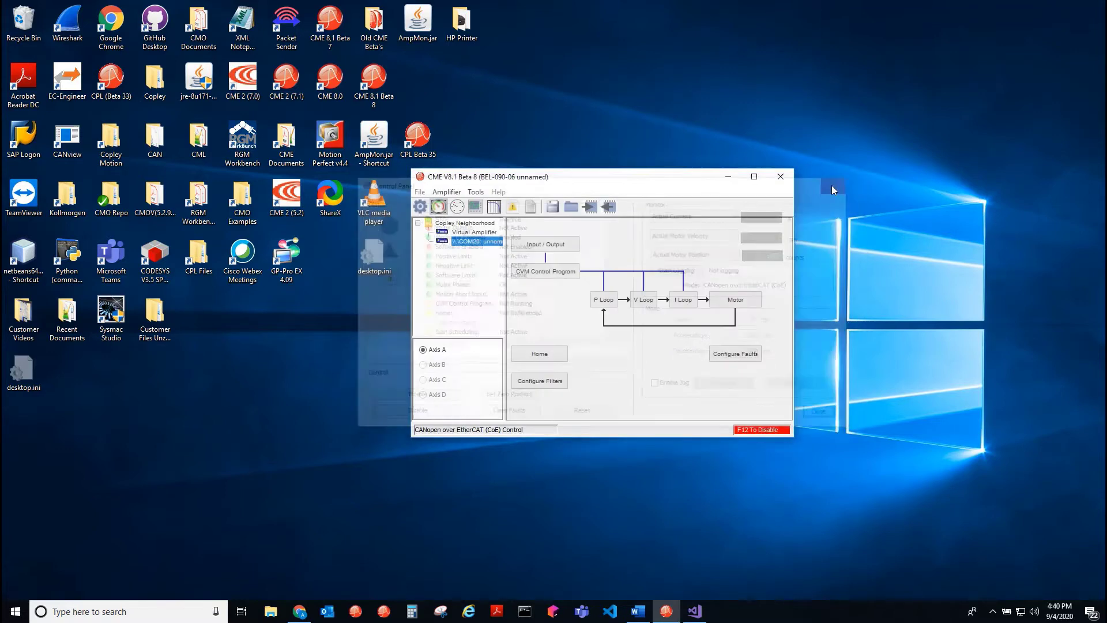
{"action": "left_click", "coordinate": [531, 209]}
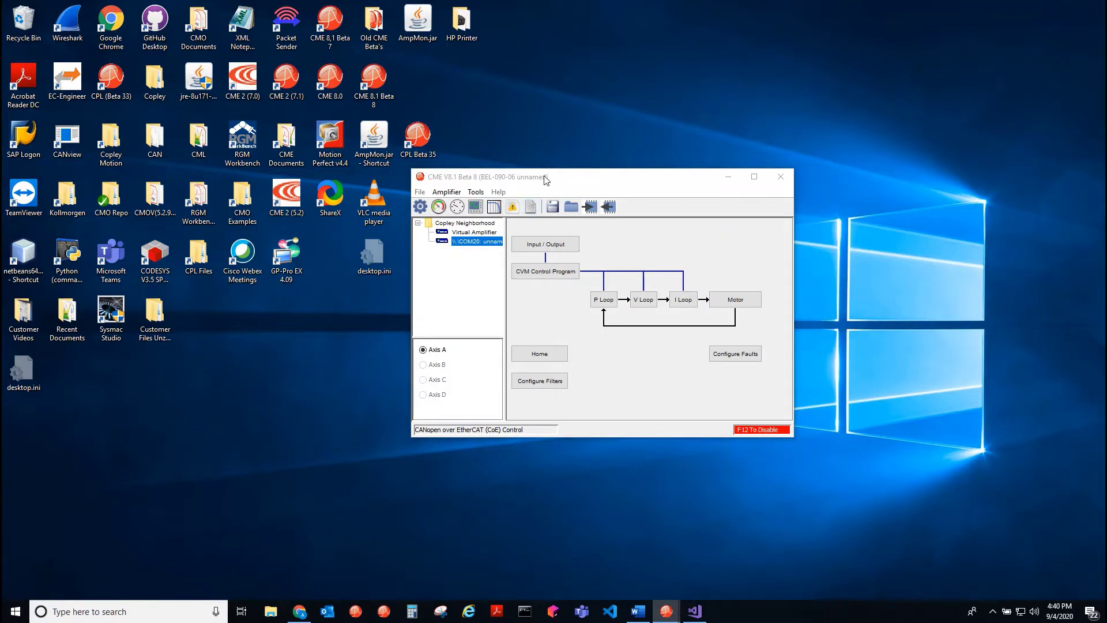
{"action": "left_click_drag", "start_coordinate": [545, 176], "coordinate": [582, 169]}
{"action": "left_click", "coordinate": [684, 586]}
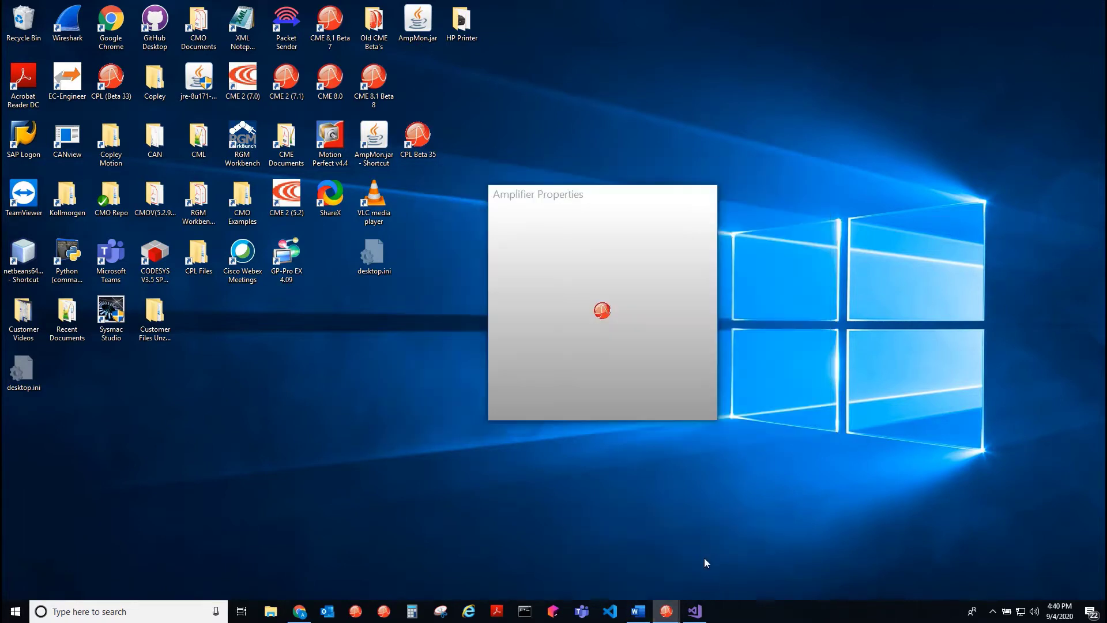
{"action": "mouse_move", "coordinate": [586, 196]}
{"action": "left_mouse_down"}
{"action": "mouse_move", "coordinate": [598, 191]}
{"action": "mouse_move", "coordinate": [565, 182]}
{"action": "left_mouse_up"}
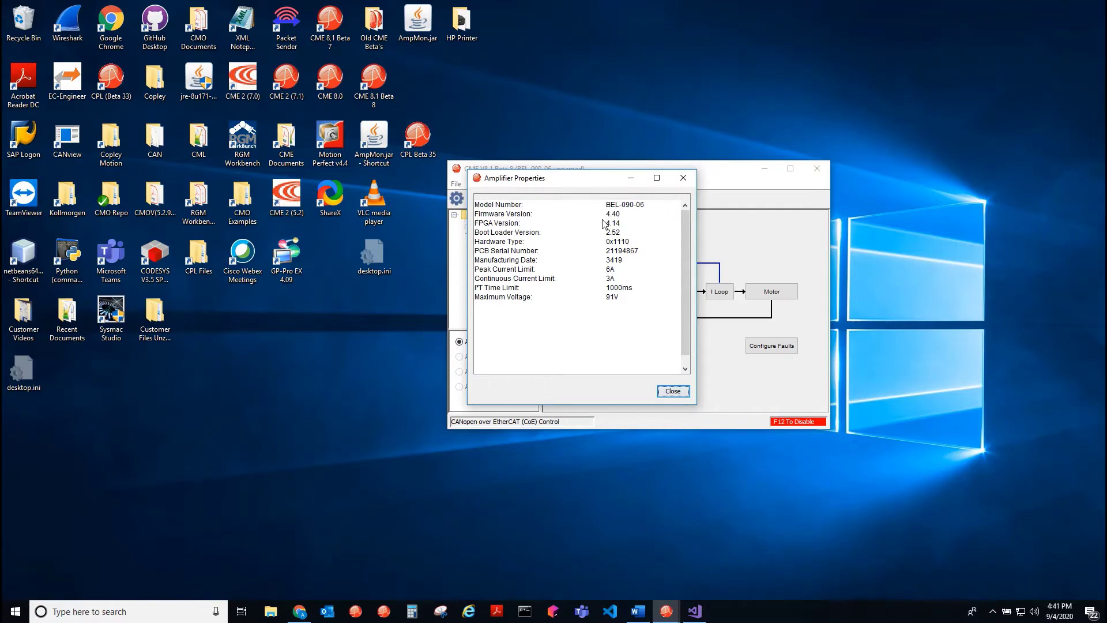
{"action": "left_click", "coordinate": [682, 183]}
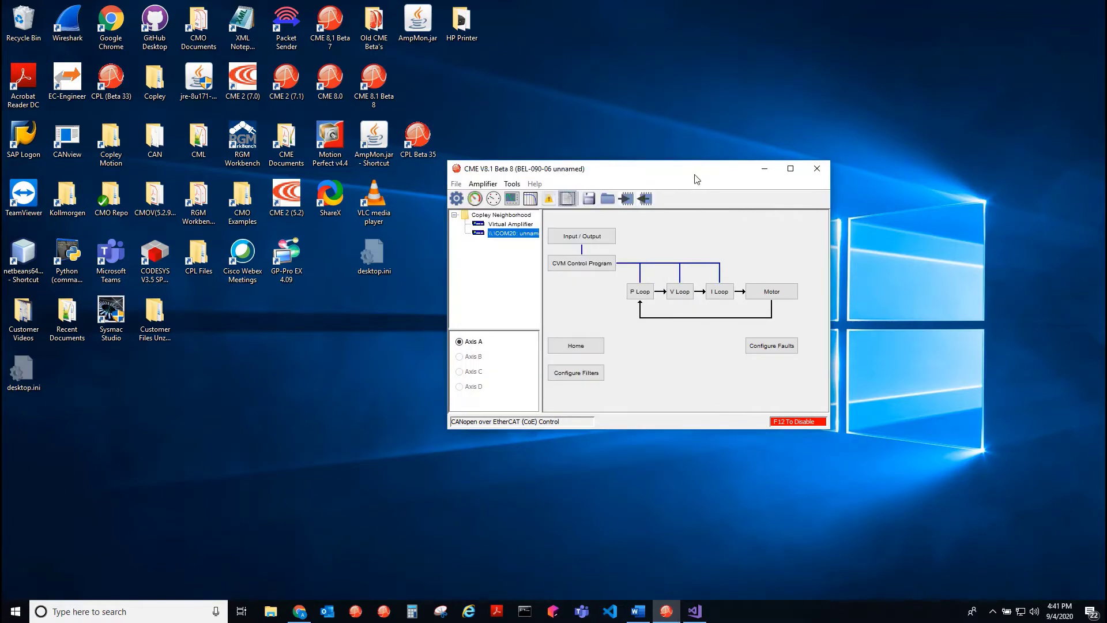
In File Explorer, open the TwinCAT folder on the C: drive.
{"action": "left_click", "coordinate": [271, 610]}
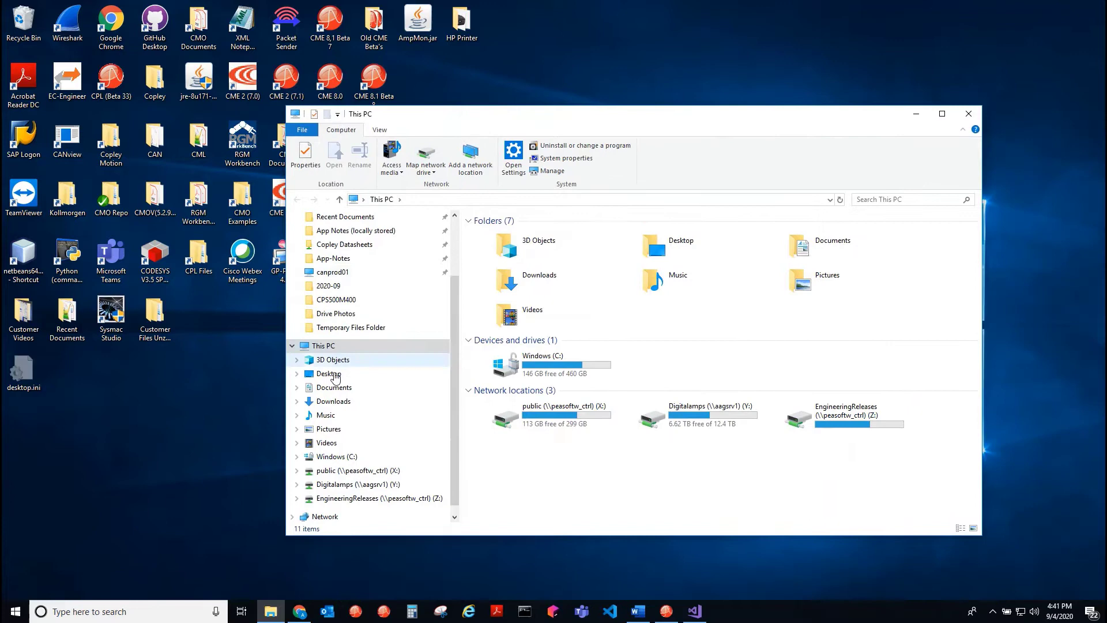
{"action": "left_click", "coordinate": [336, 457]}
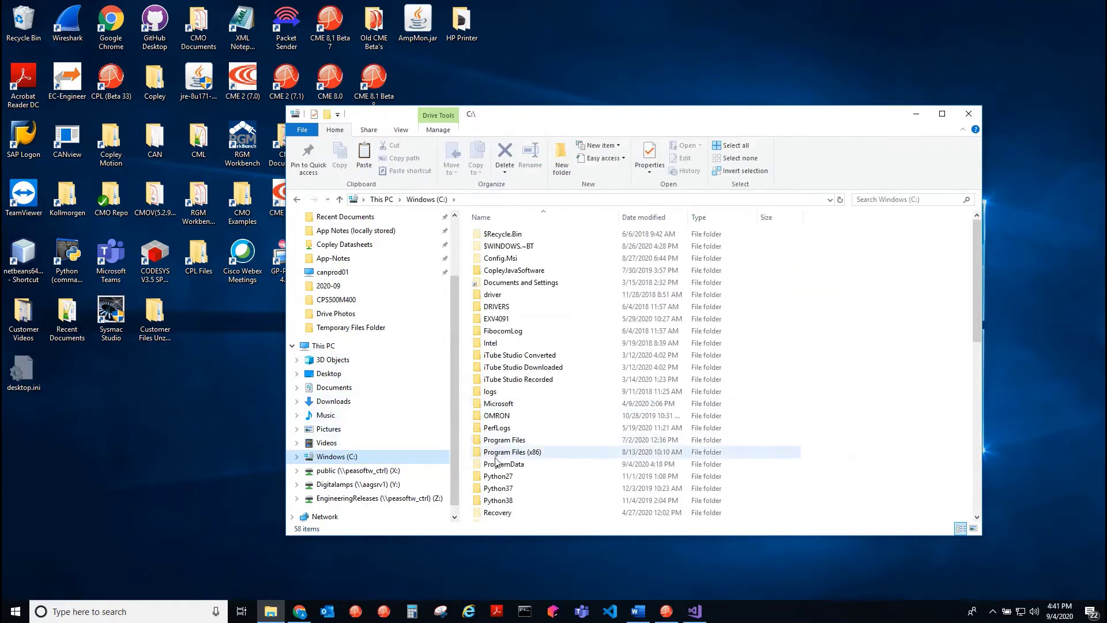
{"action": "scroll", "coordinate": [497, 486], "scroll_direction": "down", "scroll_amount": 6}
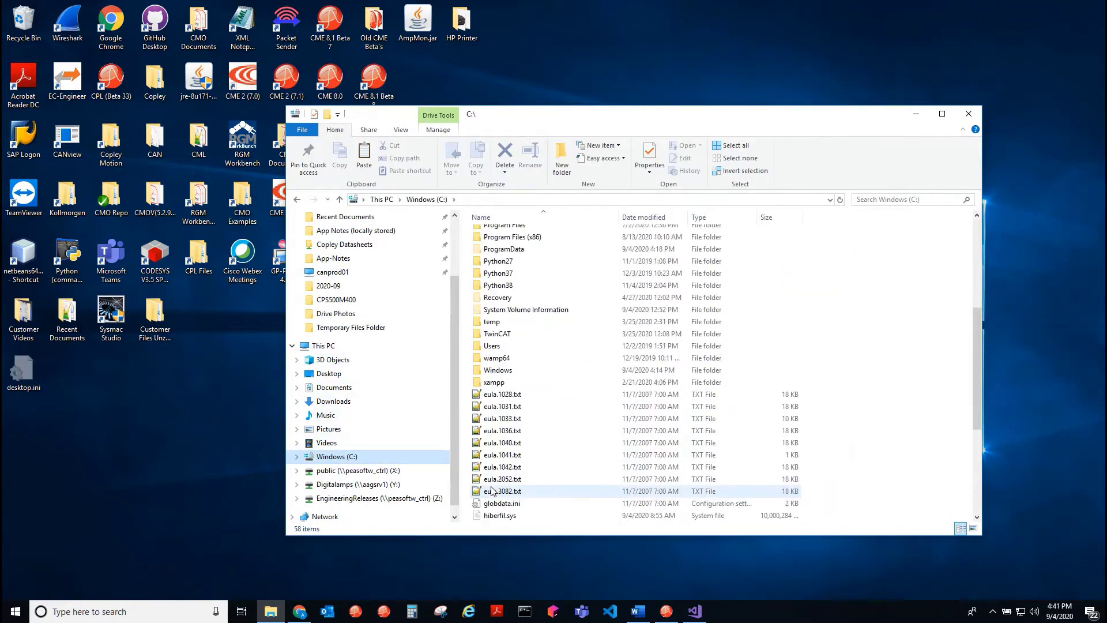
{"action": "double_click", "coordinate": [519, 335]}
Go into 3.1\Config\Io\EtherCAT and scroll down to Copley_BEL_4.40.xml.
{"action": "double_click", "coordinate": [525, 233]}
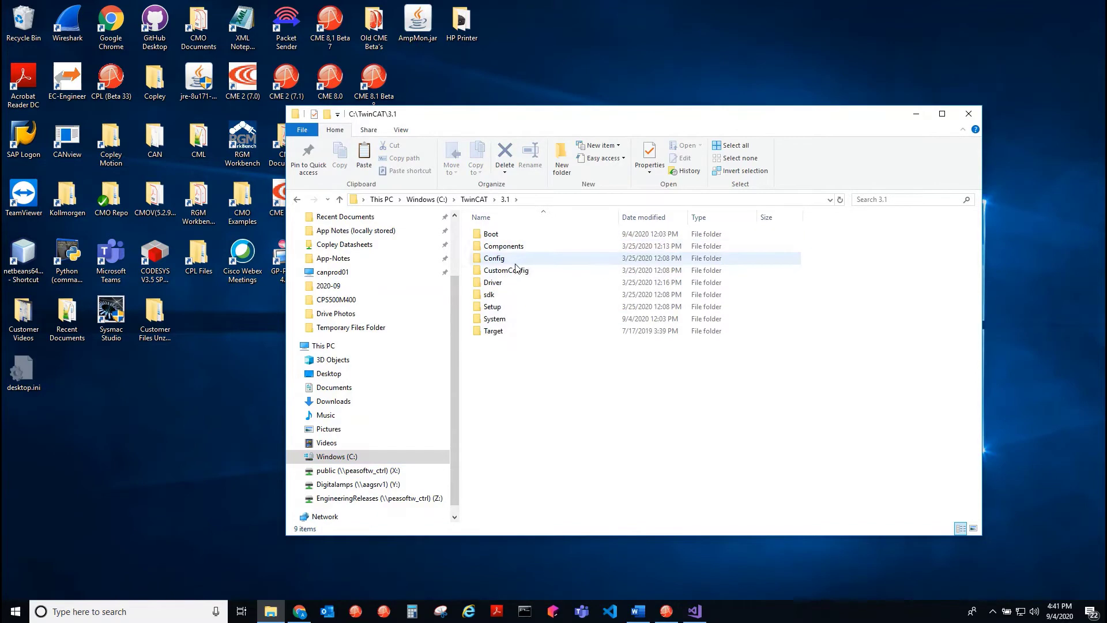
{"action": "double_click", "coordinate": [518, 259]}
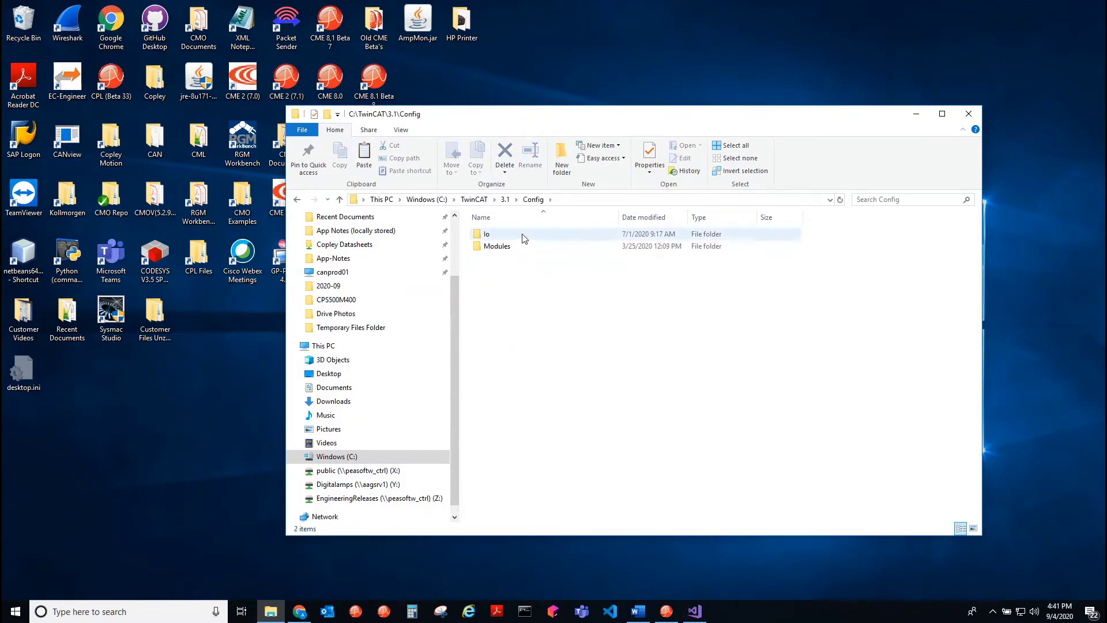
{"action": "double_click", "coordinate": [525, 236]}
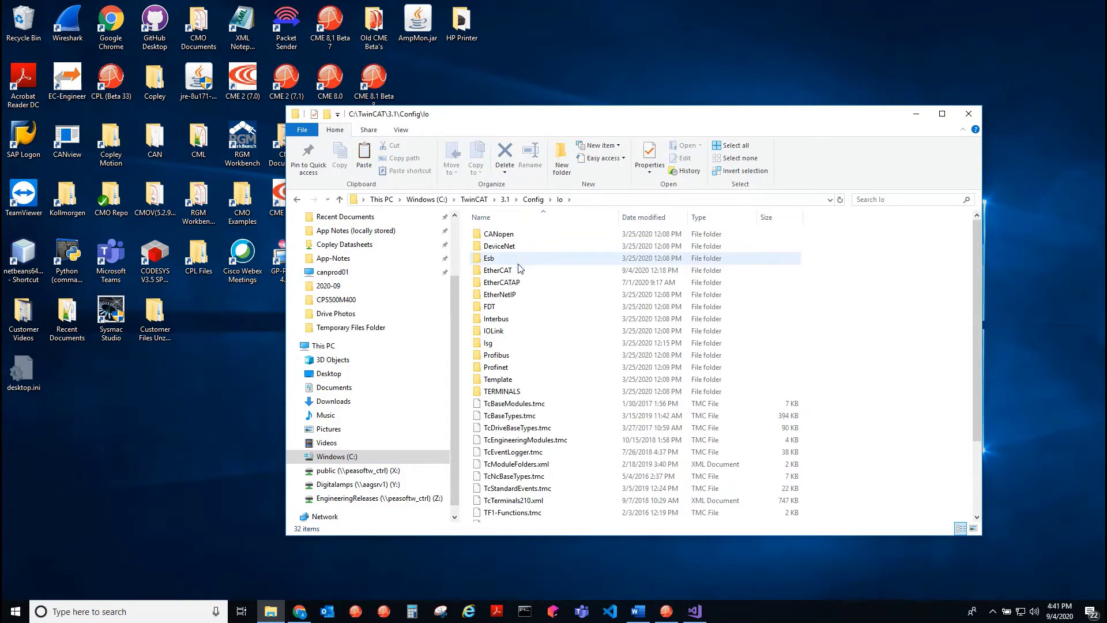
{"action": "double_click", "coordinate": [498, 270]}
{"action": "scroll", "coordinate": [537, 381], "scroll_direction": "down", "scroll_amount": 3}
{"action": "scroll", "coordinate": [544, 393], "scroll_direction": "down", "scroll_amount": 3}
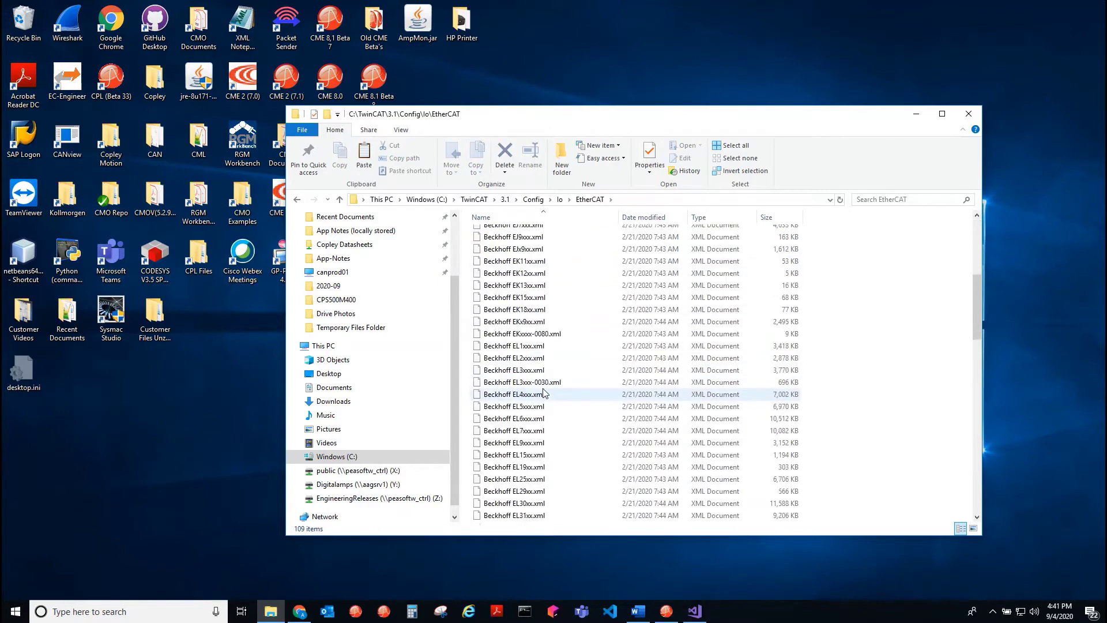
{"action": "scroll", "coordinate": [544, 393], "scroll_direction": "down", "scroll_amount": 10}
{"action": "scroll", "coordinate": [542, 397], "scroll_direction": "down", "scroll_amount": 7}
{"action": "scroll", "coordinate": [539, 402], "scroll_direction": "down", "scroll_amount": 2}
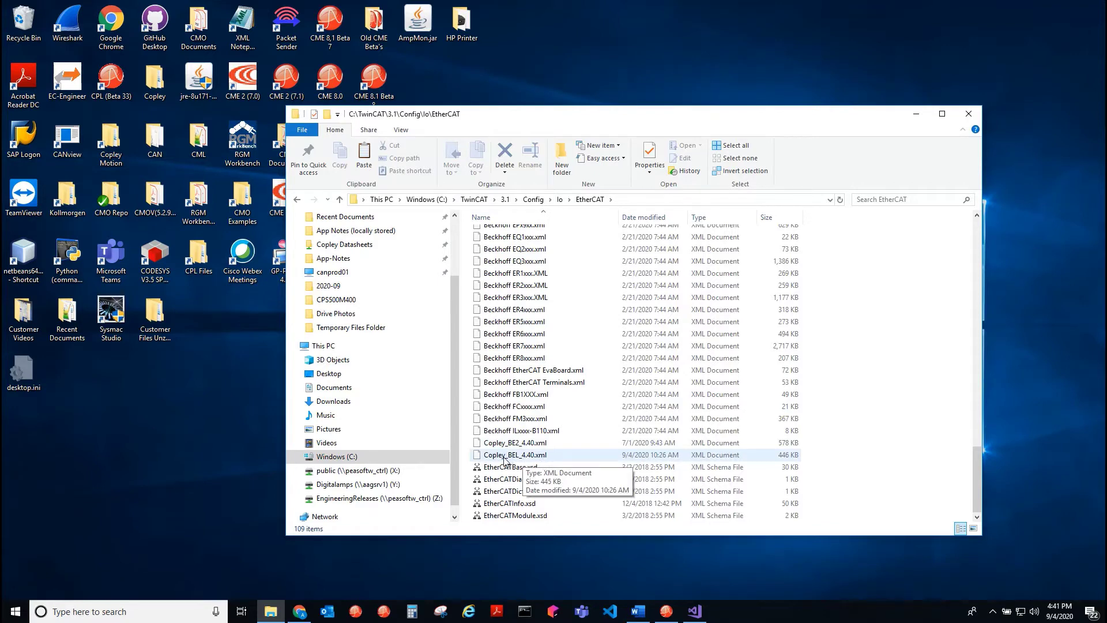
Bring Chrome forward on its first tab and select the address bar for the ESI generator URL.
{"action": "left_click", "coordinate": [301, 611]}
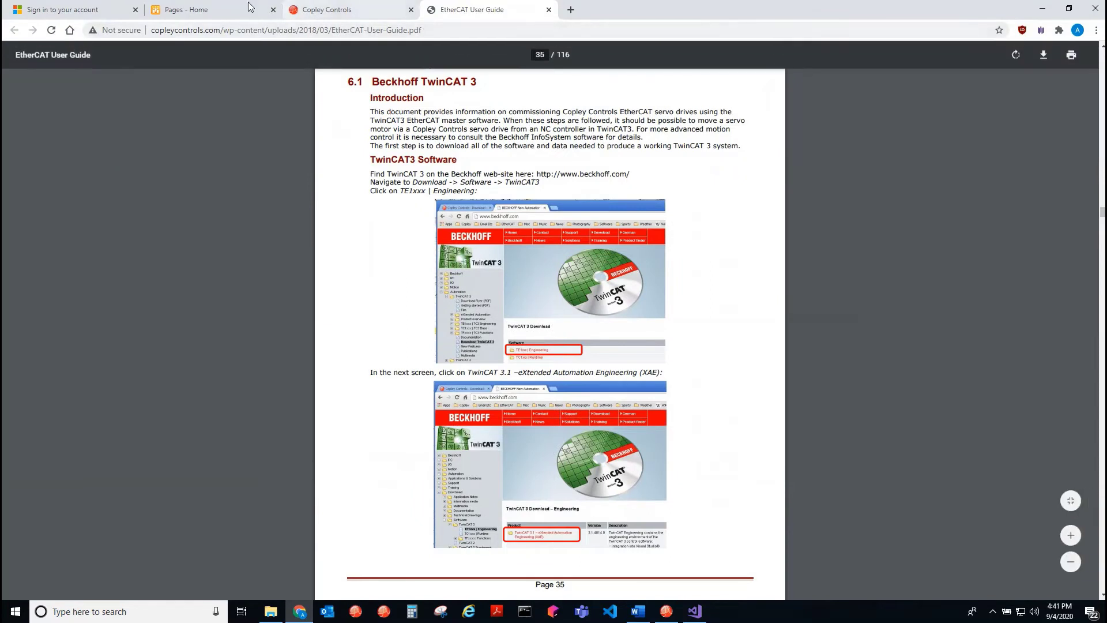
{"action": "left_click", "coordinate": [77, 6]}
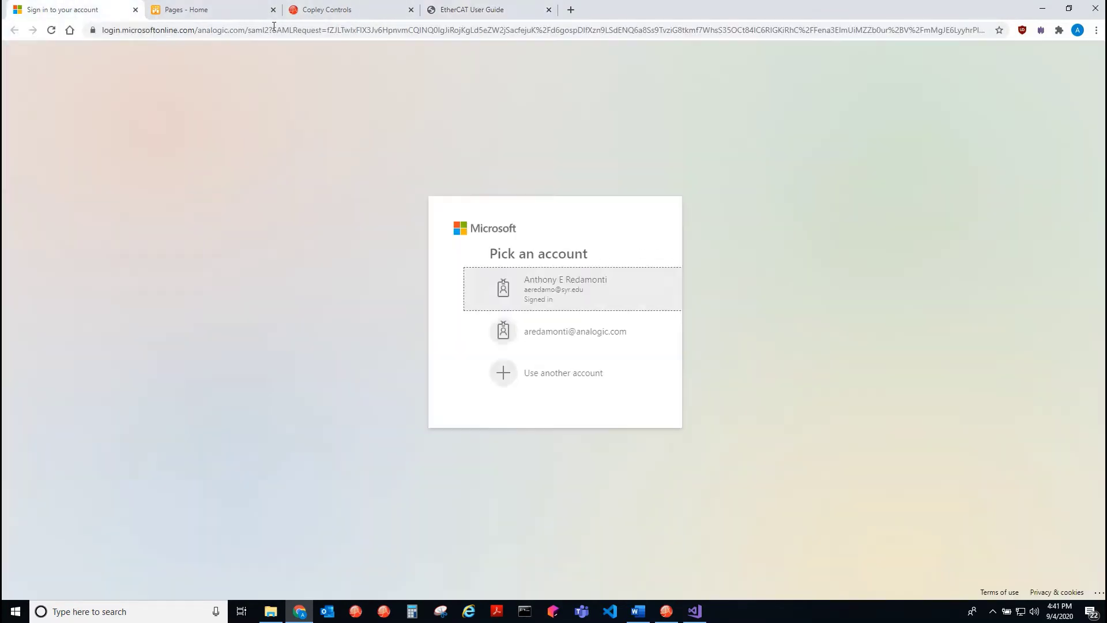
{"action": "left_click", "coordinate": [413, 31]}
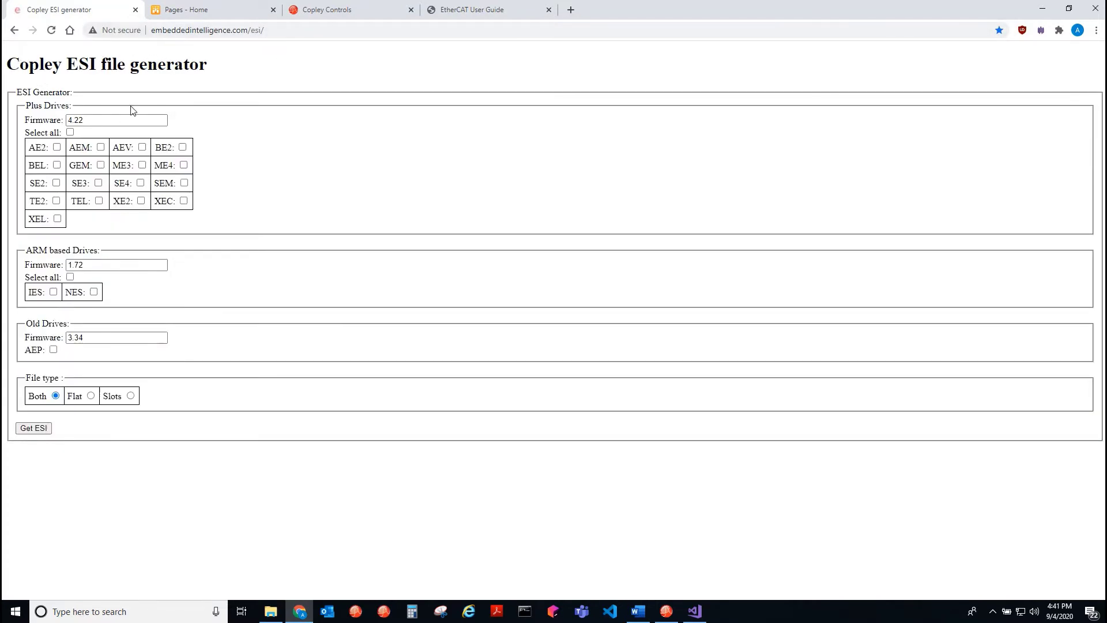
Generate esi.zip for BEL drives at Plus firmware 4.40 with the Slots file type.
{"action": "left_click", "coordinate": [111, 119]}
{"action": "type", "text": "4.4"}
{"action": "left_click", "coordinate": [57, 164]}
{"action": "left_click", "coordinate": [131, 396]}
{"action": "left_click", "coordinate": [41, 432]}
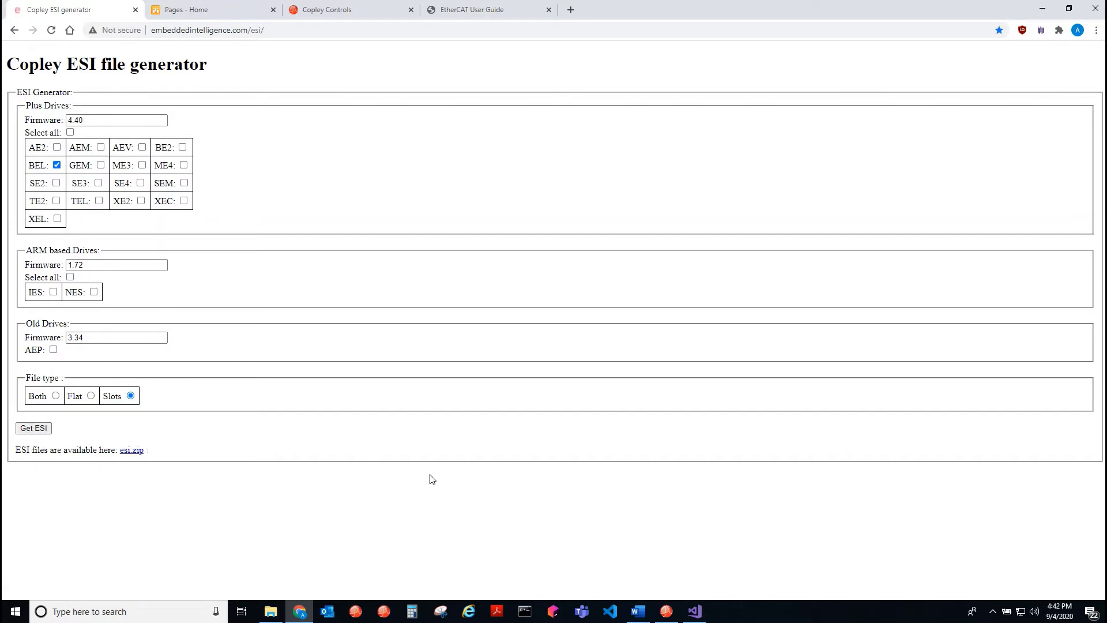
Bring TwinCAT 3 XAE forward, glance at the EtherCAT folder in File Explorer, and close it.
{"action": "left_click", "coordinate": [694, 613]}
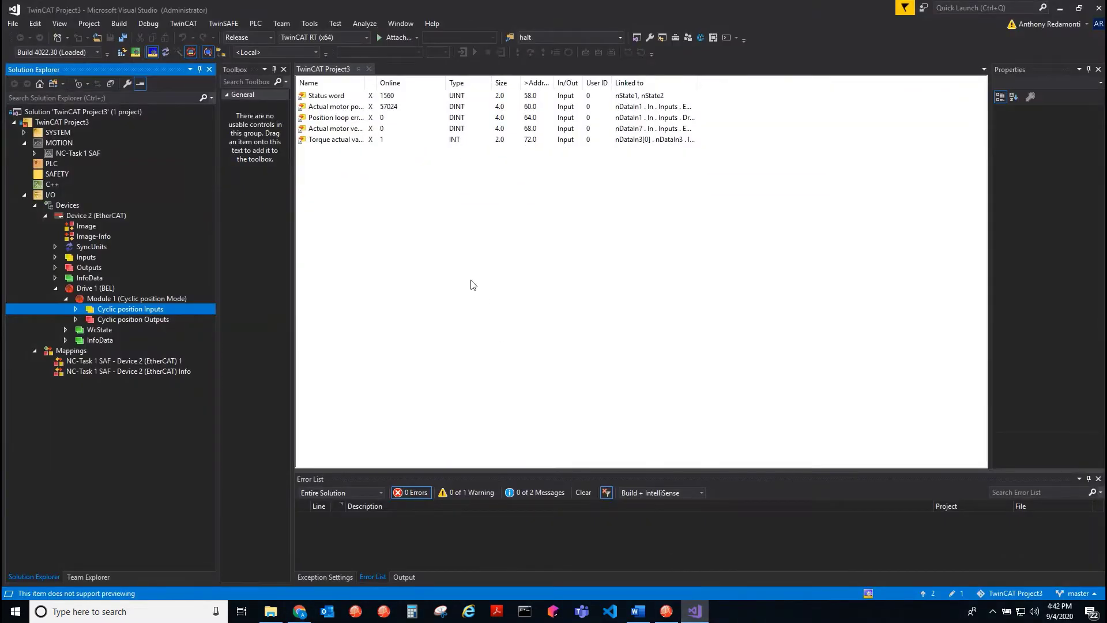
{"action": "left_click", "coordinate": [270, 612]}
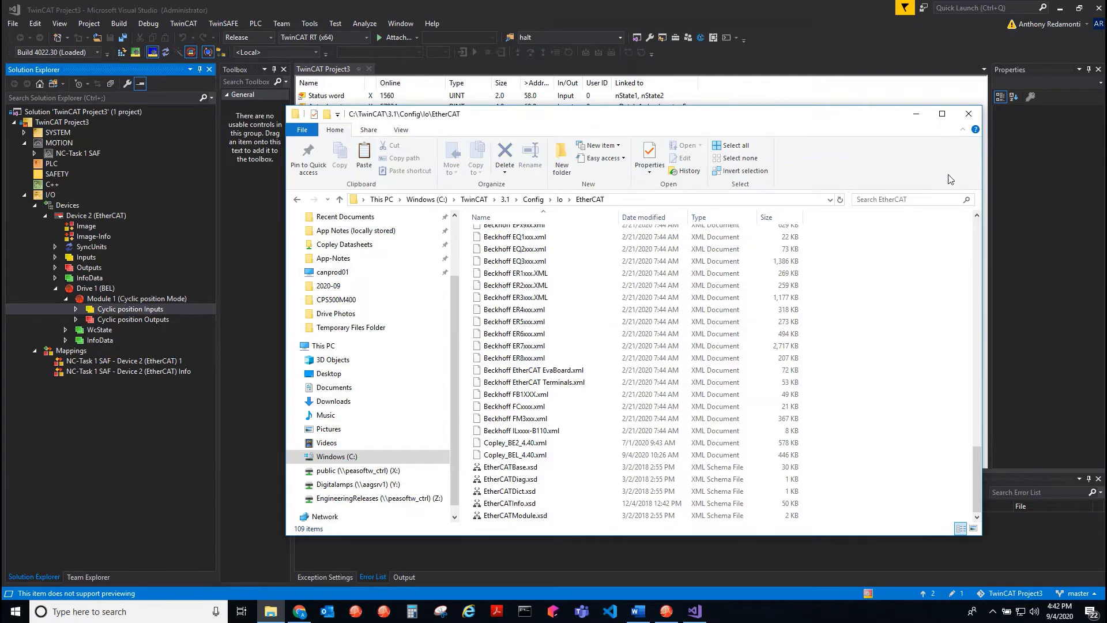
{"action": "left_click", "coordinate": [968, 116]}
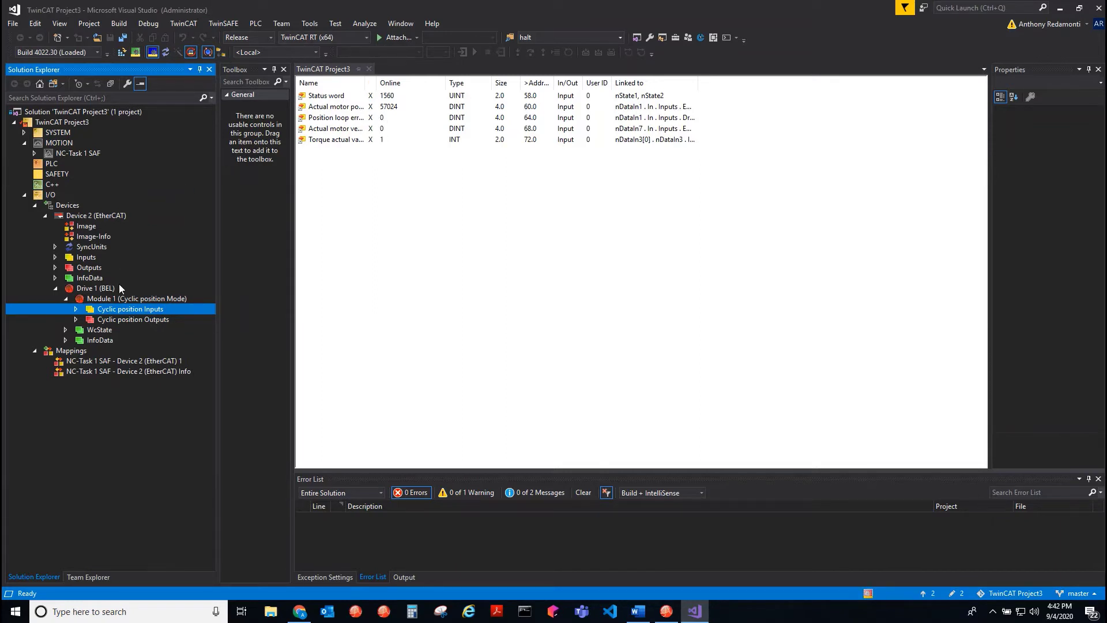
Create TwinCAT XAE Project 'TwinCAT Project4' without a Git repository and answer the save prompt.
{"action": "left_click", "coordinate": [57, 38]}
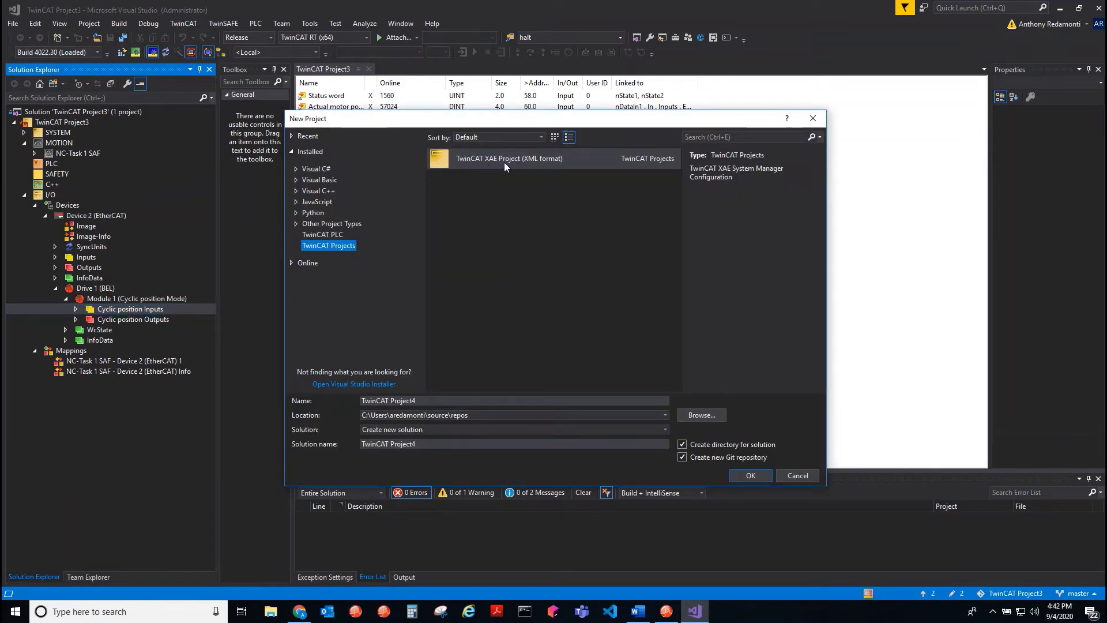
{"action": "left_click", "coordinate": [682, 457]}
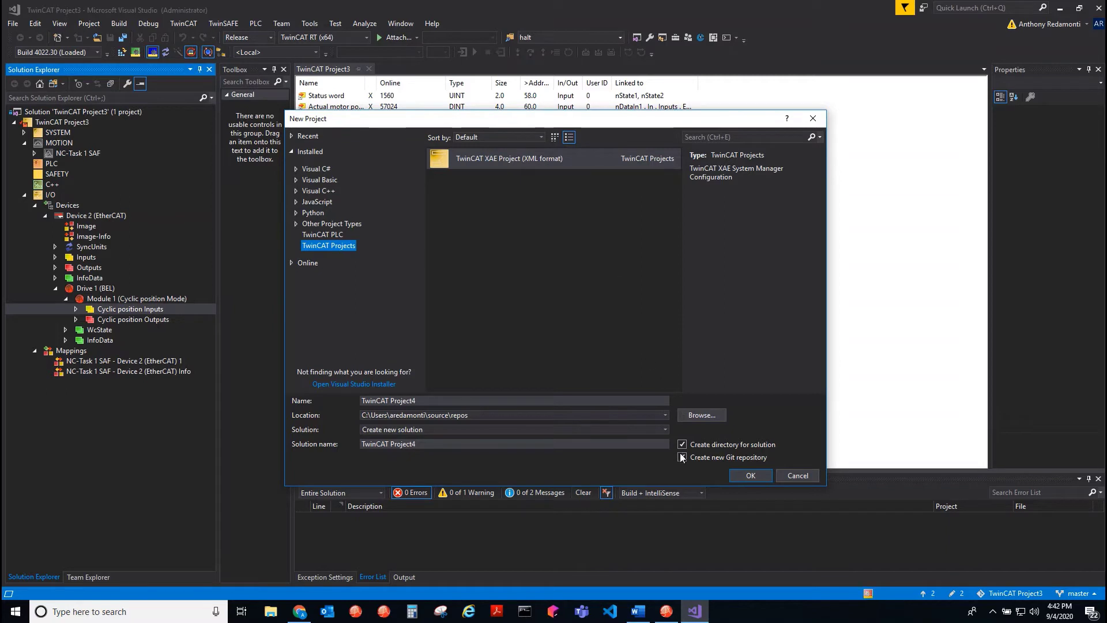
{"action": "left_click", "coordinate": [734, 474]}
{"action": "left_click", "coordinate": [532, 376]}
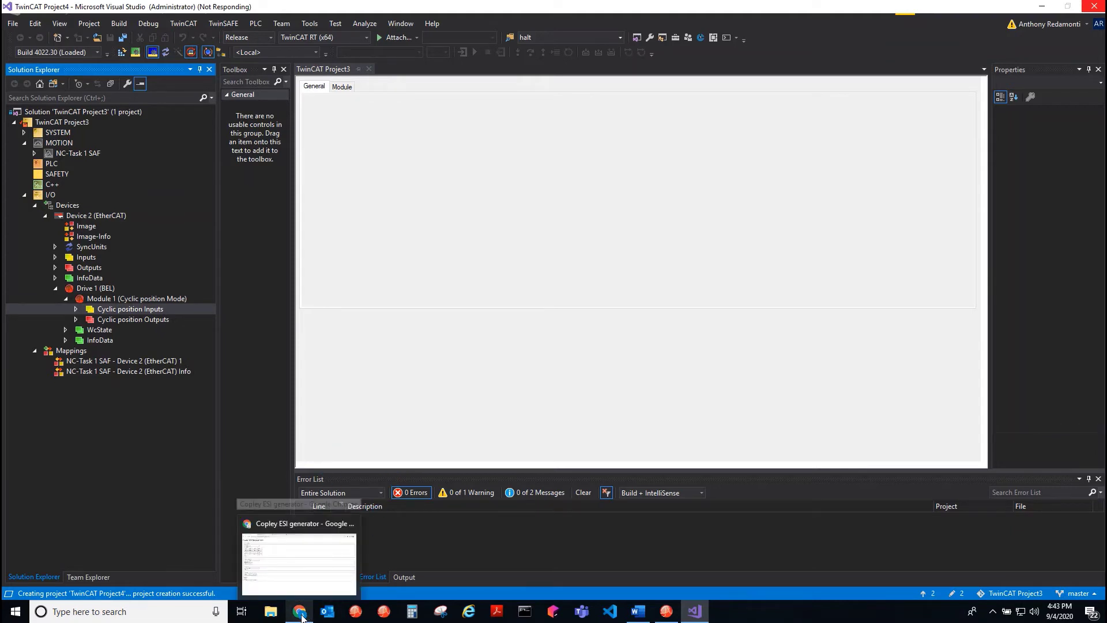
Go to the Copley Controls support page and expand the General Resources manuals list.
{"action": "left_click", "coordinate": [300, 506]}
{"action": "left_click", "coordinate": [328, 10]}
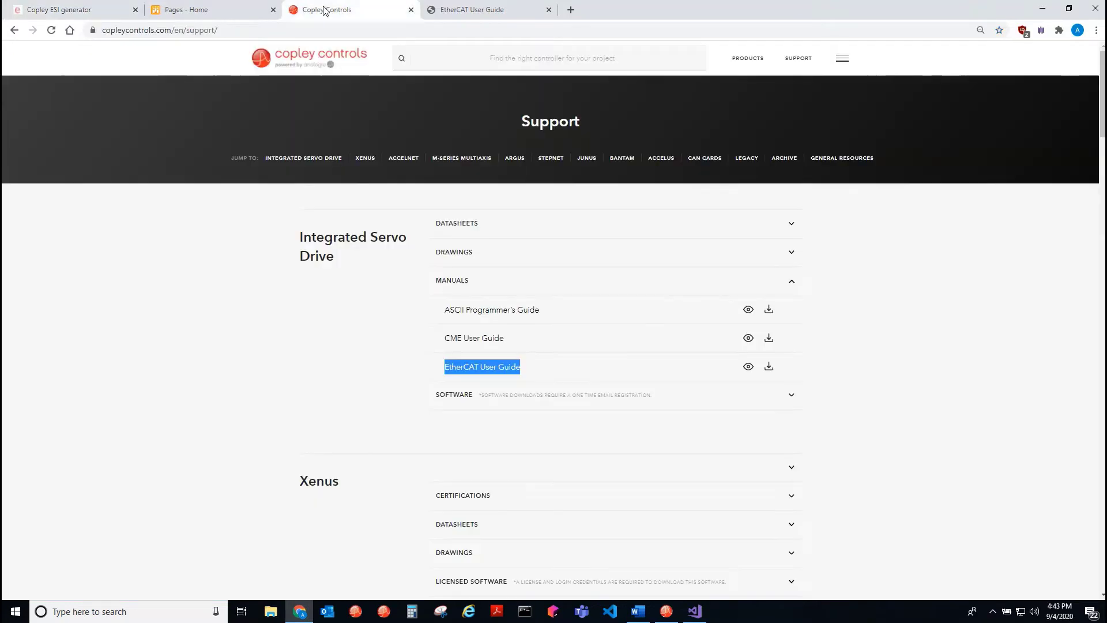
{"action": "left_click", "coordinate": [168, 272]}
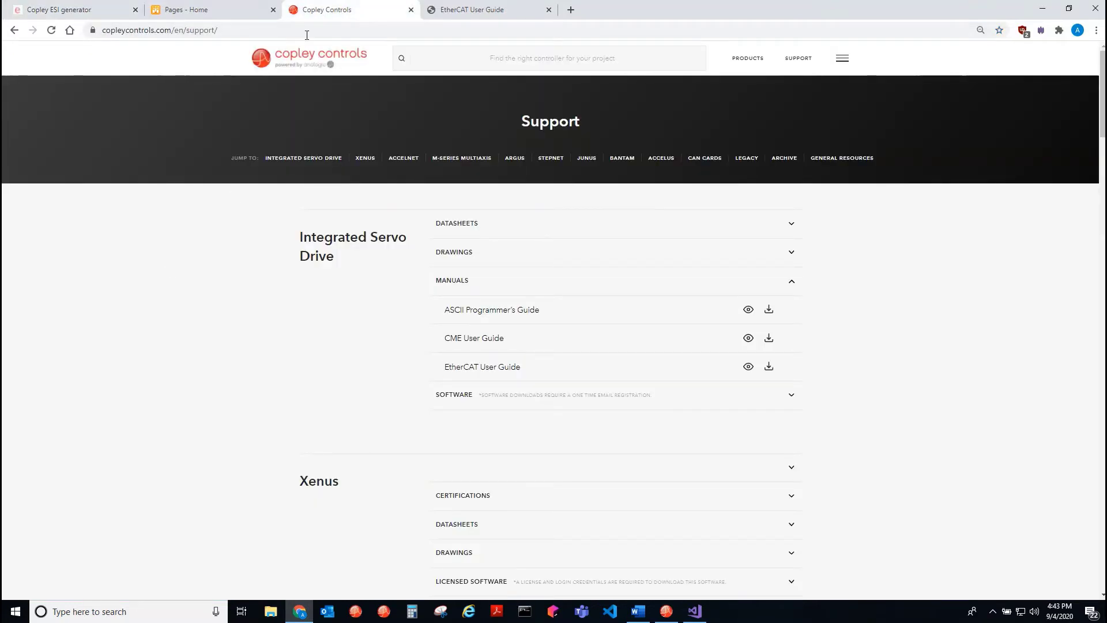
{"action": "left_click", "coordinate": [302, 65]}
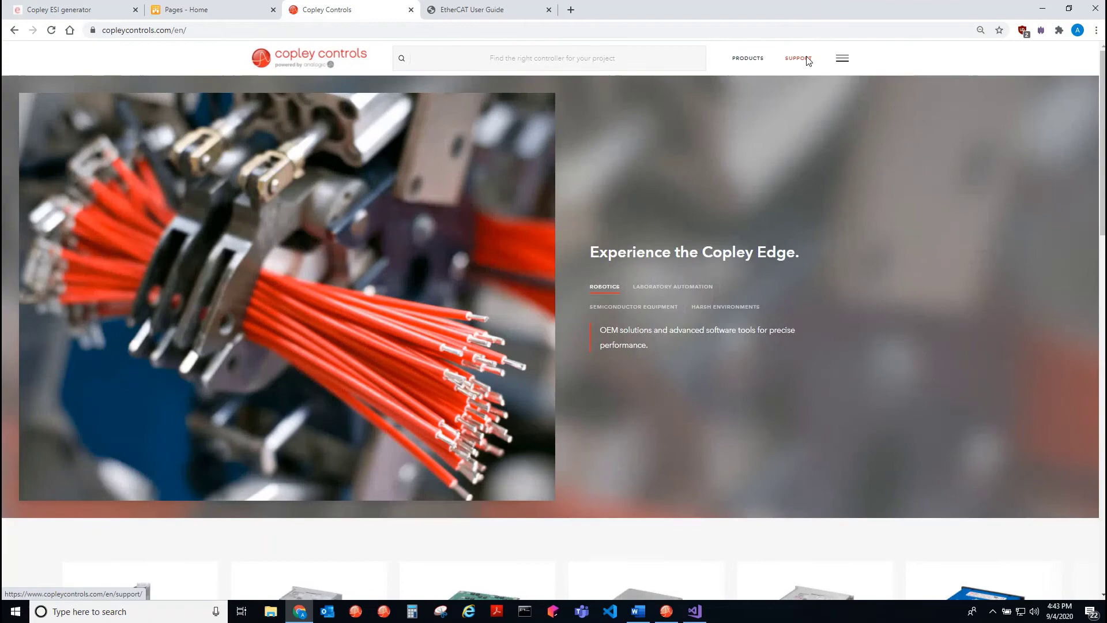
{"action": "left_click", "coordinate": [808, 60]}
{"action": "left_click", "coordinate": [843, 163]}
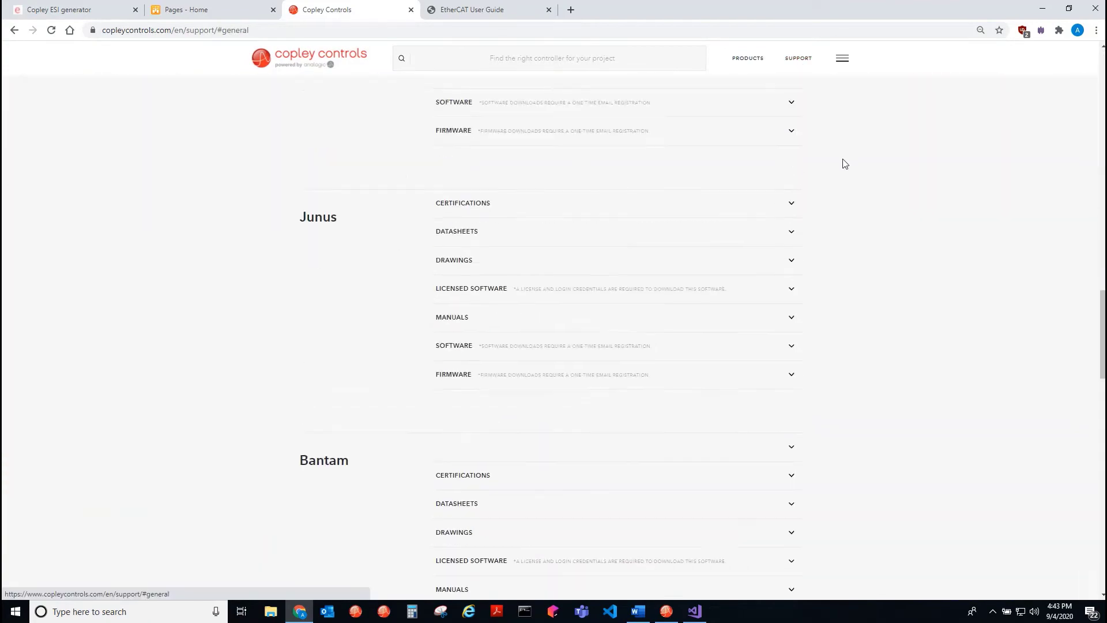
{"action": "left_click", "coordinate": [450, 305]}
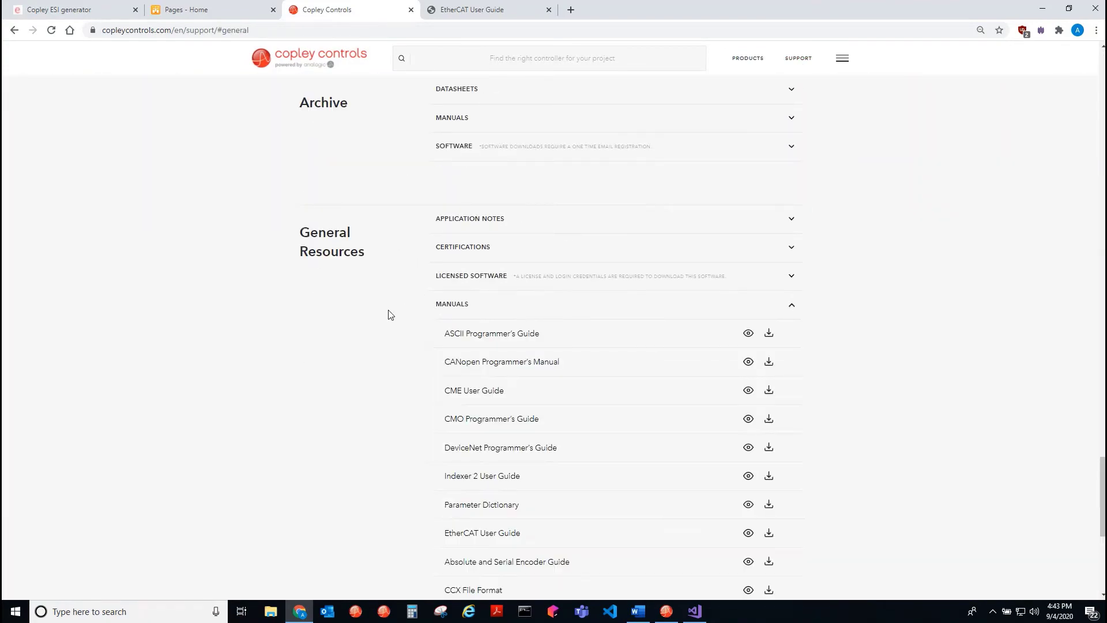
Open the EtherCAT User Guide at section 6.1, Beckhoff TwinCAT 3, on page 35.
{"action": "scroll", "coordinate": [383, 318], "scroll_direction": "down", "scroll_amount": 3}
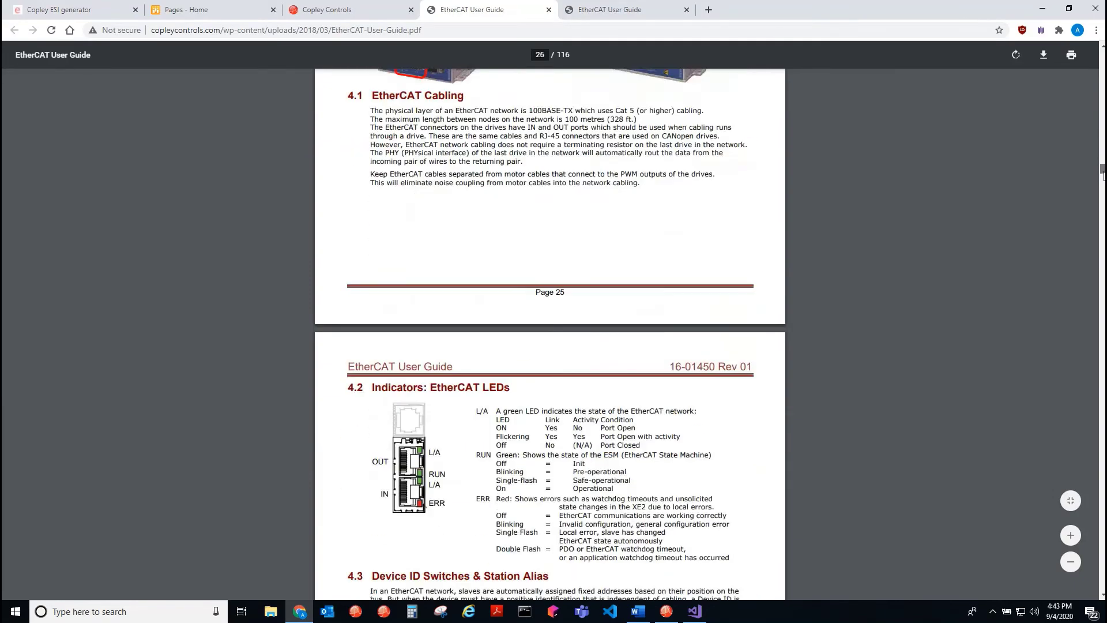
{"action": "left_click_drag", "start_coordinate": [1104, 168], "coordinate": [1102, 62]}
{"action": "scroll", "coordinate": [386, 339], "scroll_direction": "down", "scroll_amount": 3}
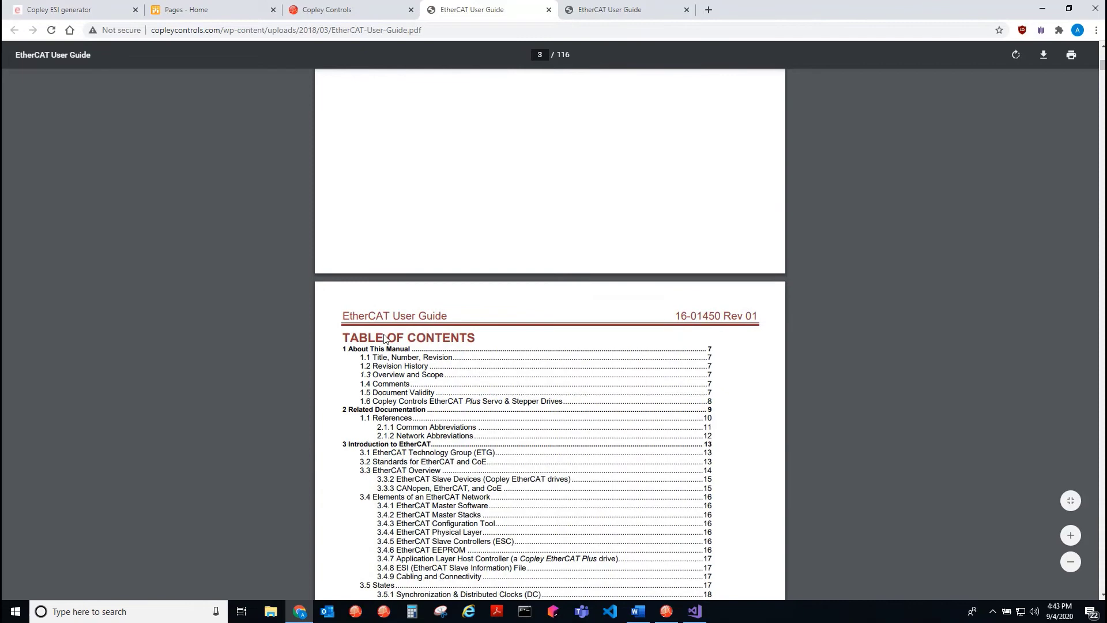
{"action": "scroll", "coordinate": [386, 338], "scroll_direction": "down", "scroll_amount": 6}
{"action": "scroll", "coordinate": [386, 323], "scroll_direction": "down", "scroll_amount": 3}
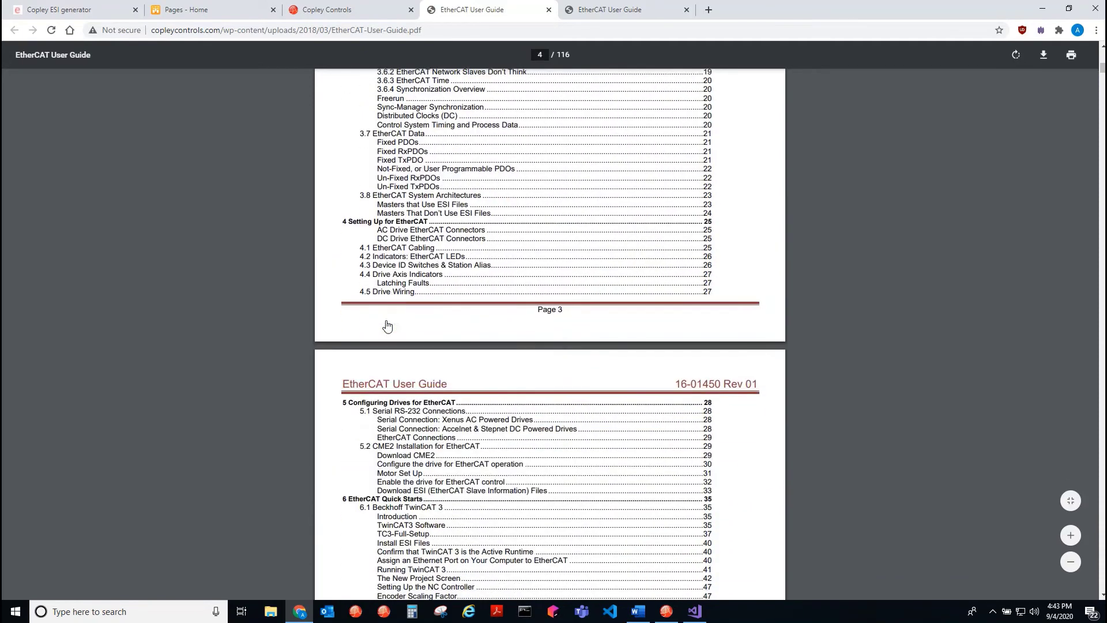
{"action": "scroll", "coordinate": [384, 320], "scroll_direction": "down", "scroll_amount": 1}
{"action": "scroll", "coordinate": [378, 315], "scroll_direction": "down", "scroll_amount": 2}
{"action": "left_click", "coordinate": [375, 312]}
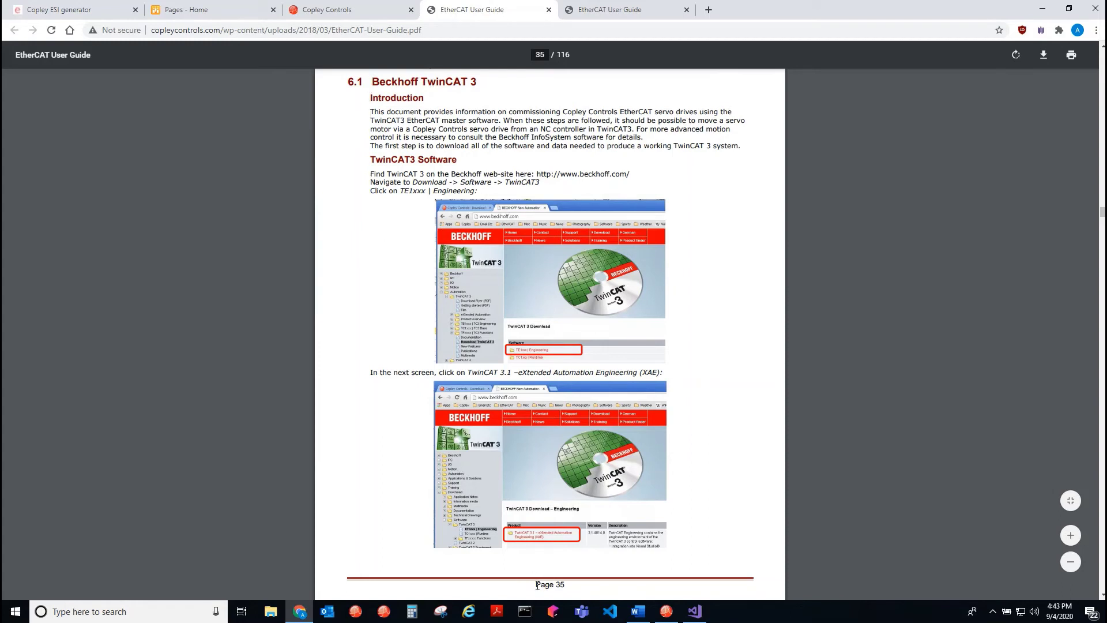
{"action": "left_click_drag", "start_coordinate": [537, 585], "coordinate": [580, 585]}
{"action": "left_click", "coordinate": [330, 235]}
Minimize Chrome, expand I/O, and run Scan on the Devices node.
{"action": "left_click", "coordinate": [1038, 10]}
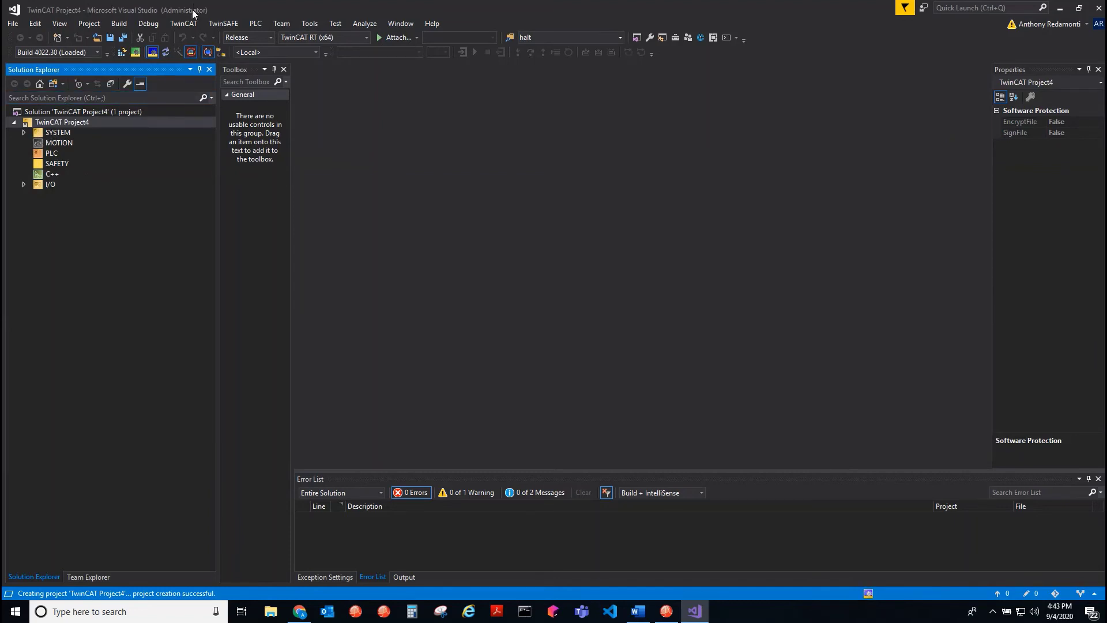
{"action": "left_click", "coordinate": [24, 184]}
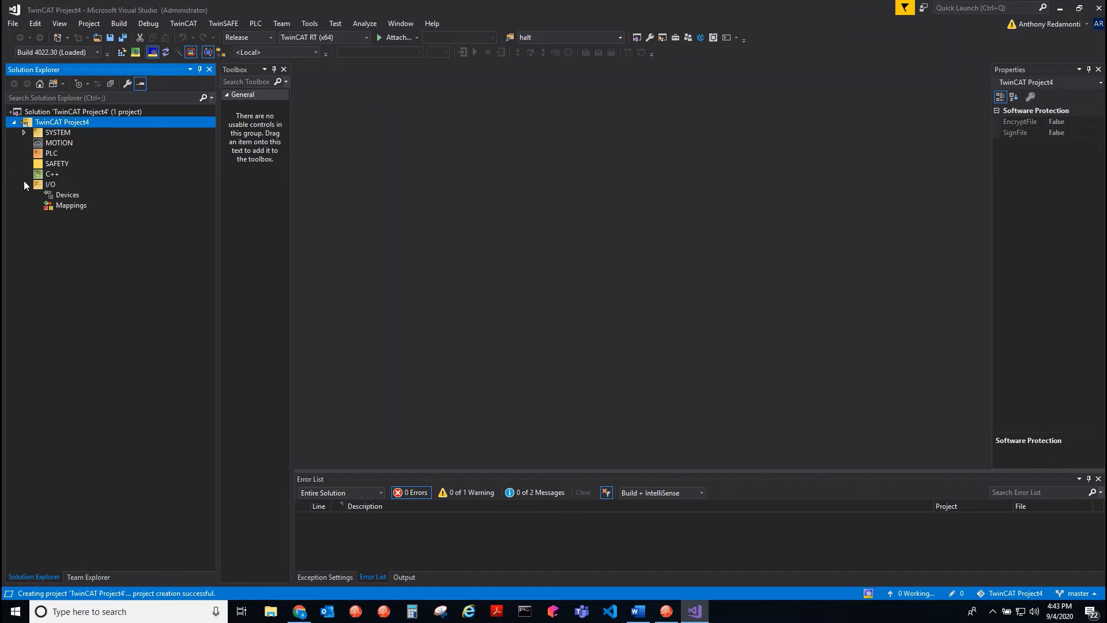
{"action": "left_click", "coordinate": [63, 196]}
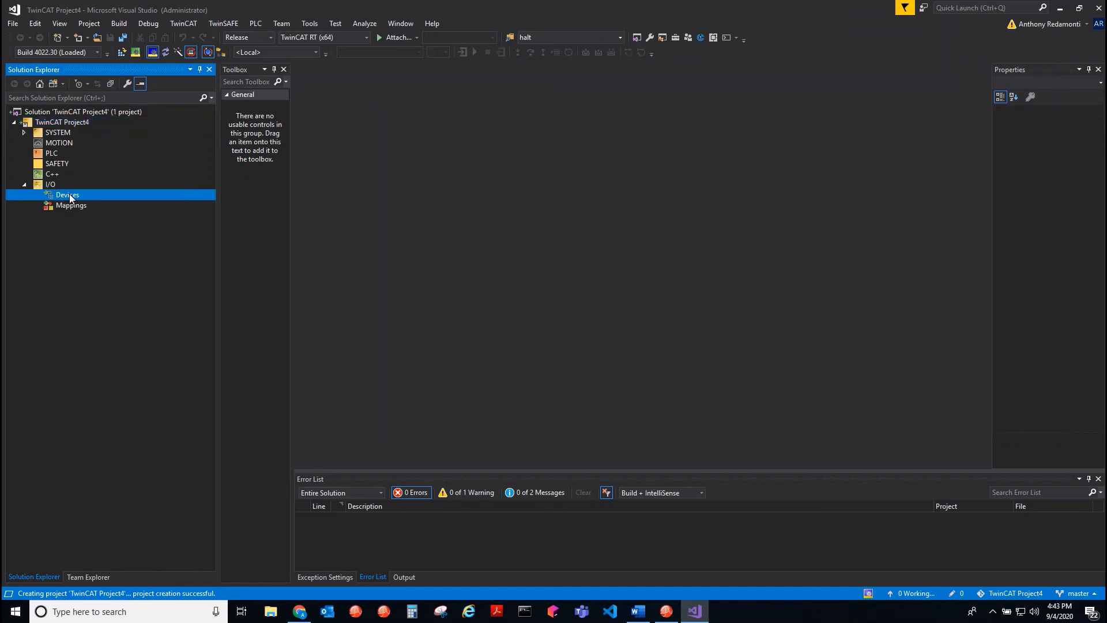
{"action": "right_click", "coordinate": [70, 198]}
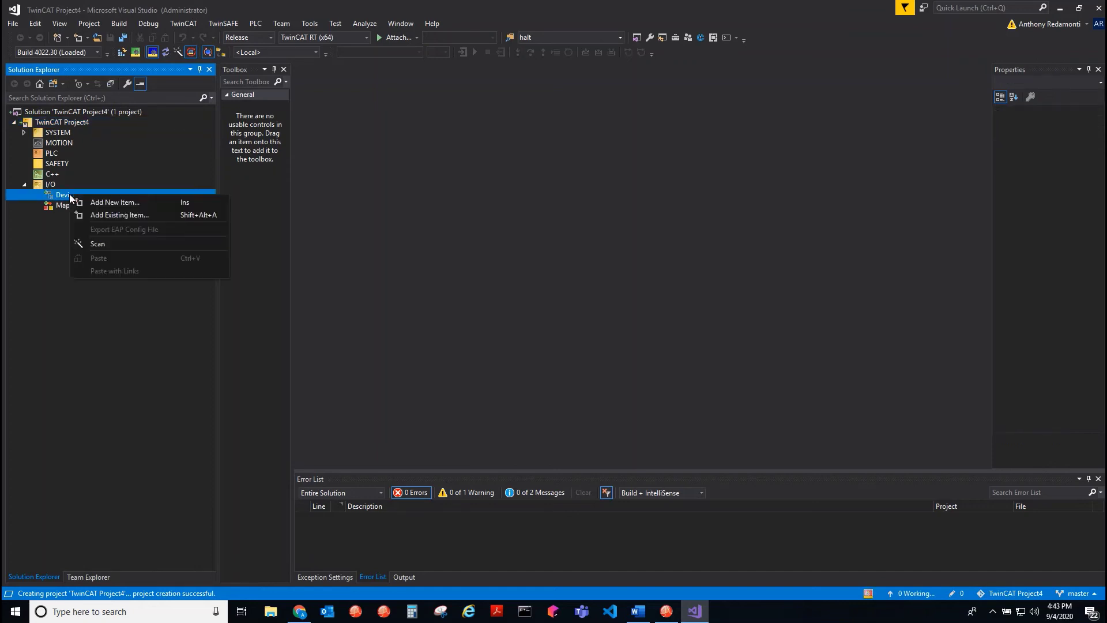
{"action": "left_click", "coordinate": [105, 244]}
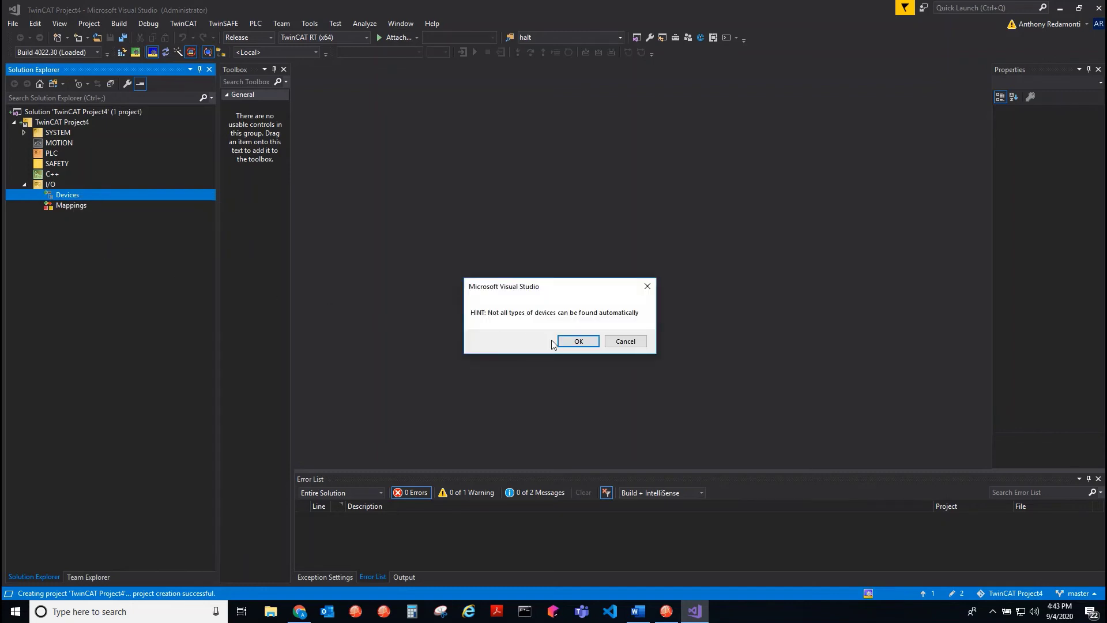
Accept the EtherCAT device, scan for boxes, link the axis to NC, and enable Free Run.
{"action": "left_click", "coordinate": [567, 342]}
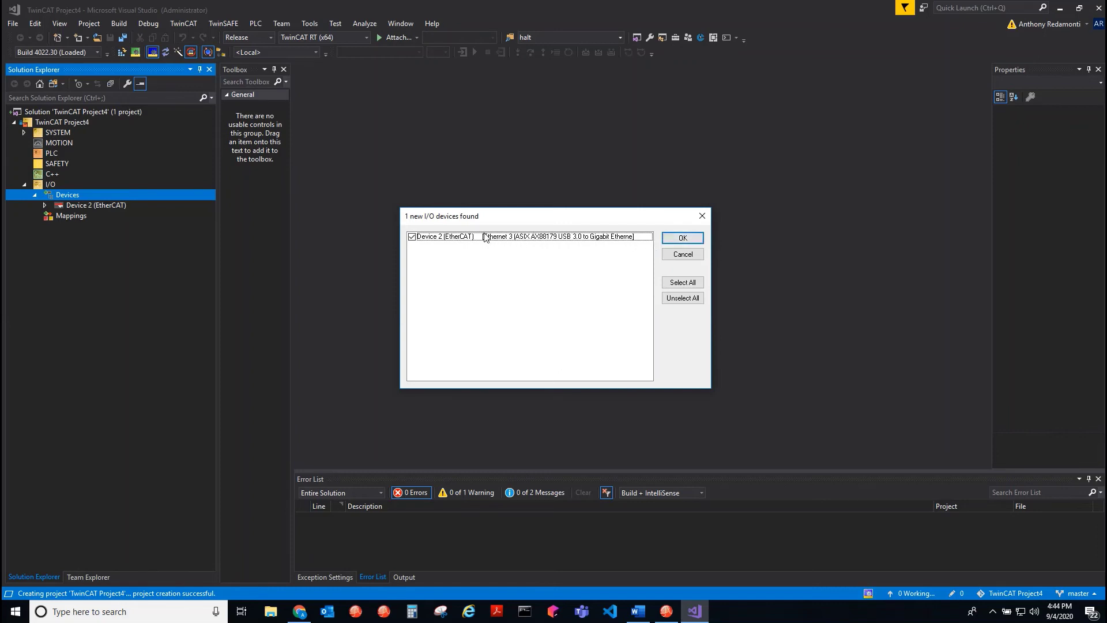
{"action": "left_click", "coordinate": [683, 239]}
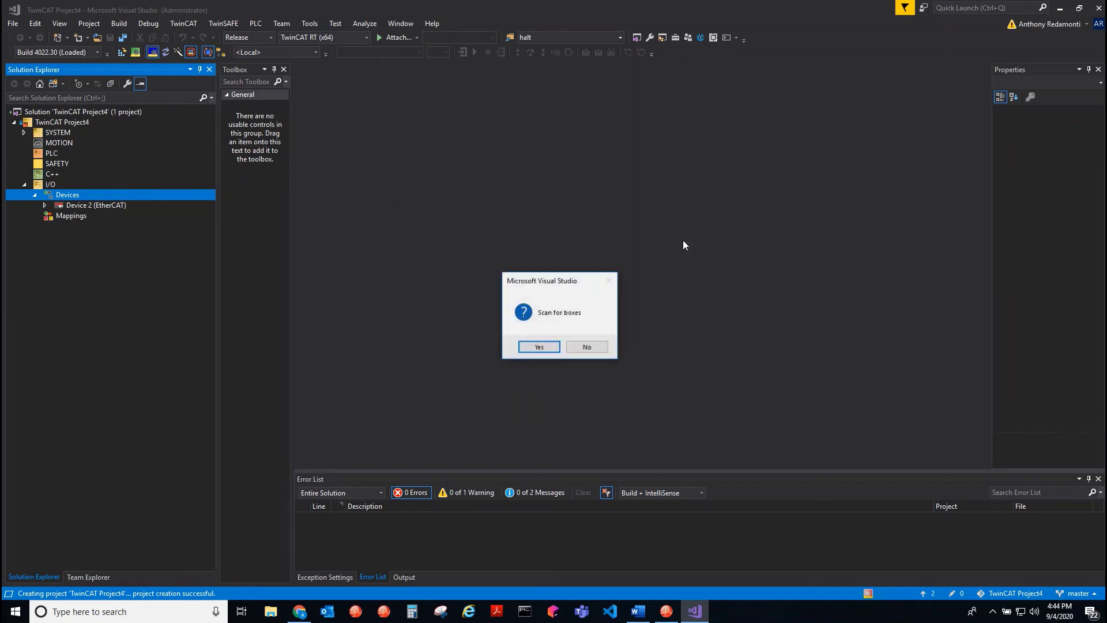
{"action": "left_click", "coordinate": [538, 346]}
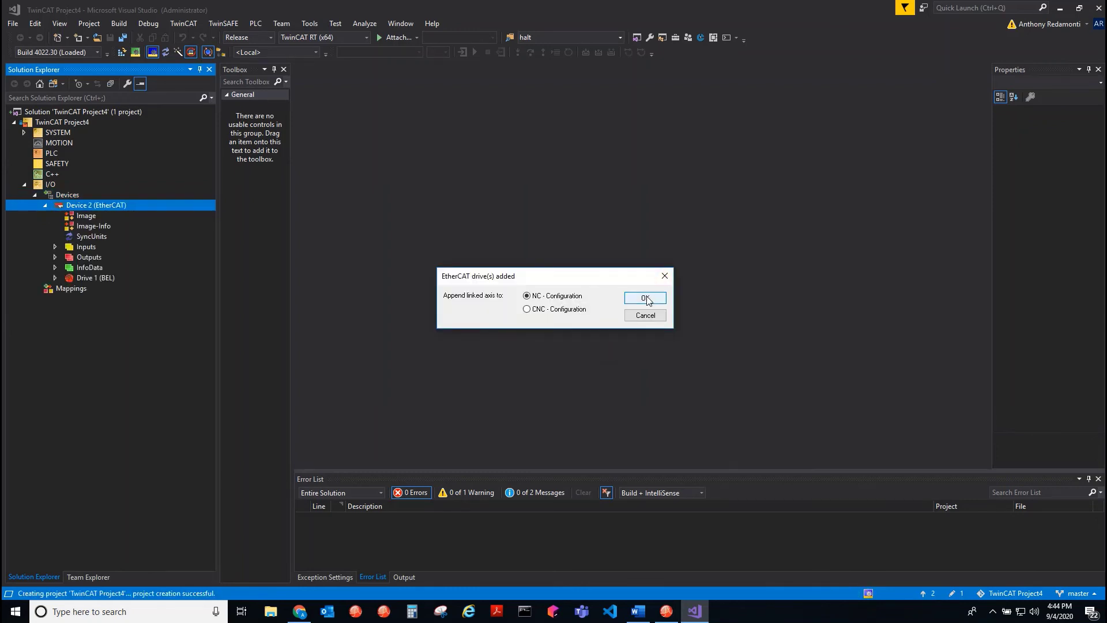
{"action": "left_click", "coordinate": [646, 298]}
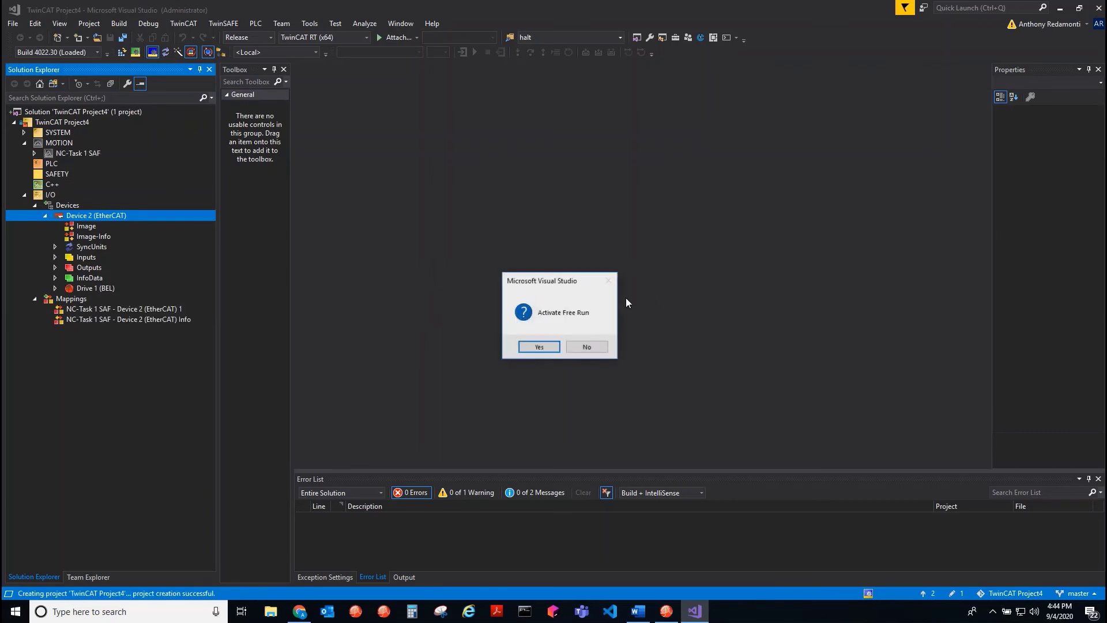
{"action": "left_click", "coordinate": [530, 348]}
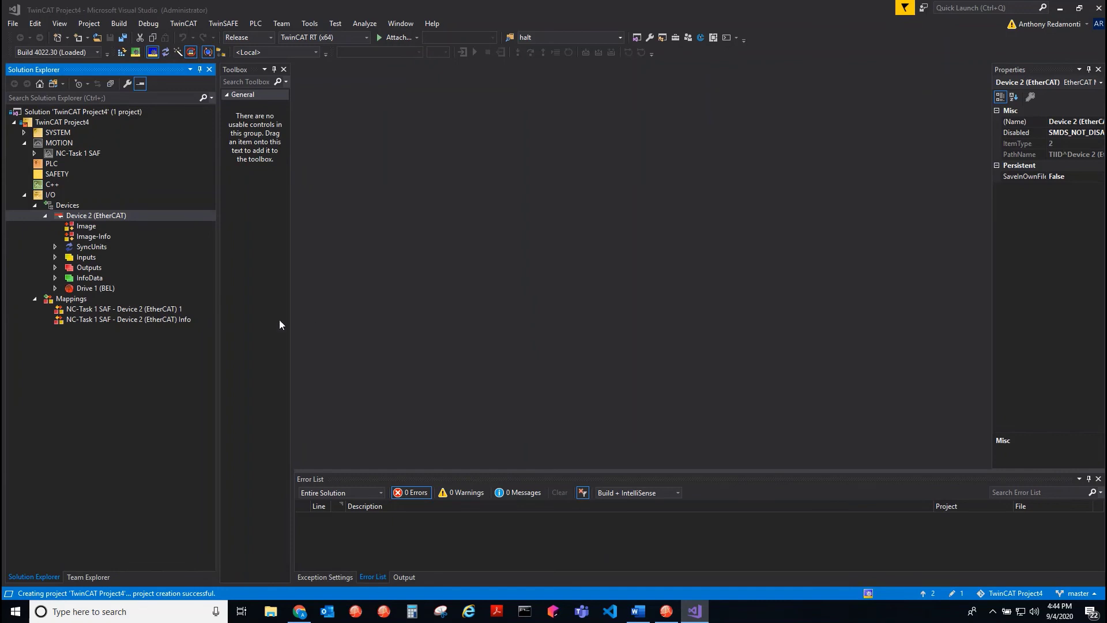
Expand Drive 1 (BEL) and Module 1 (Cyclic position Mode), then select Cyclic position Inputs.
{"action": "left_click", "coordinate": [56, 288]}
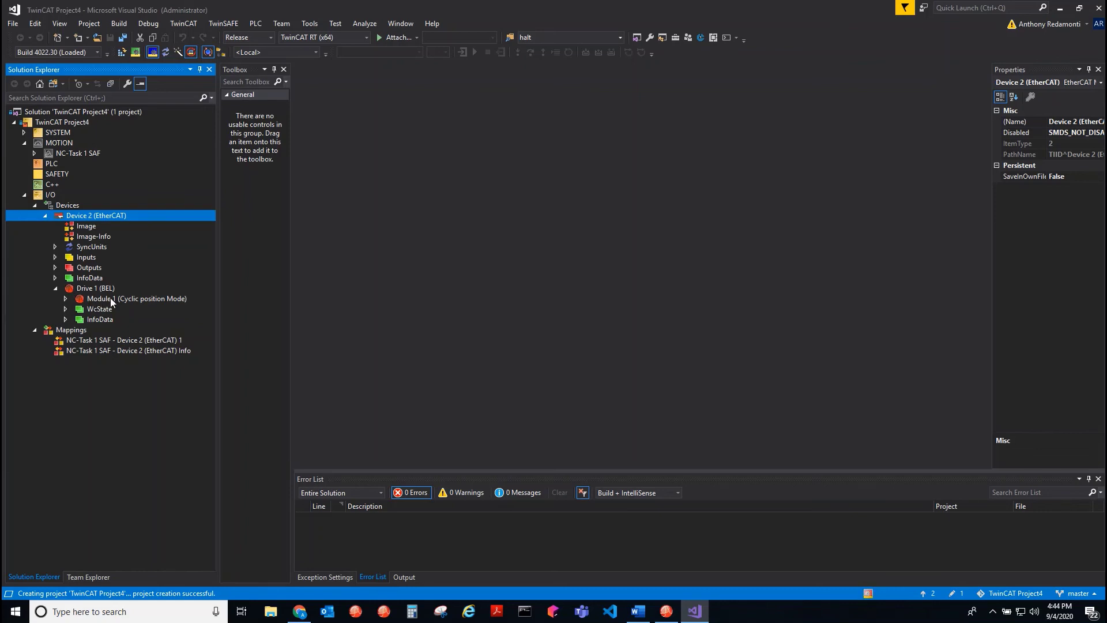
{"action": "left_click", "coordinate": [109, 298]}
{"action": "left_click", "coordinate": [65, 298]}
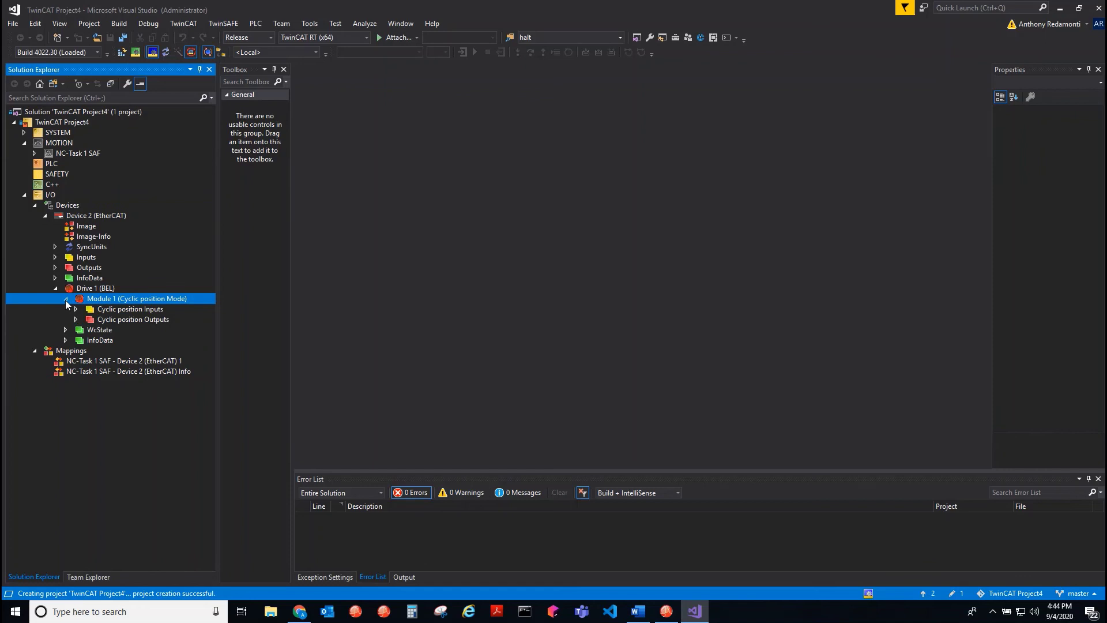
{"action": "left_click", "coordinate": [112, 312]}
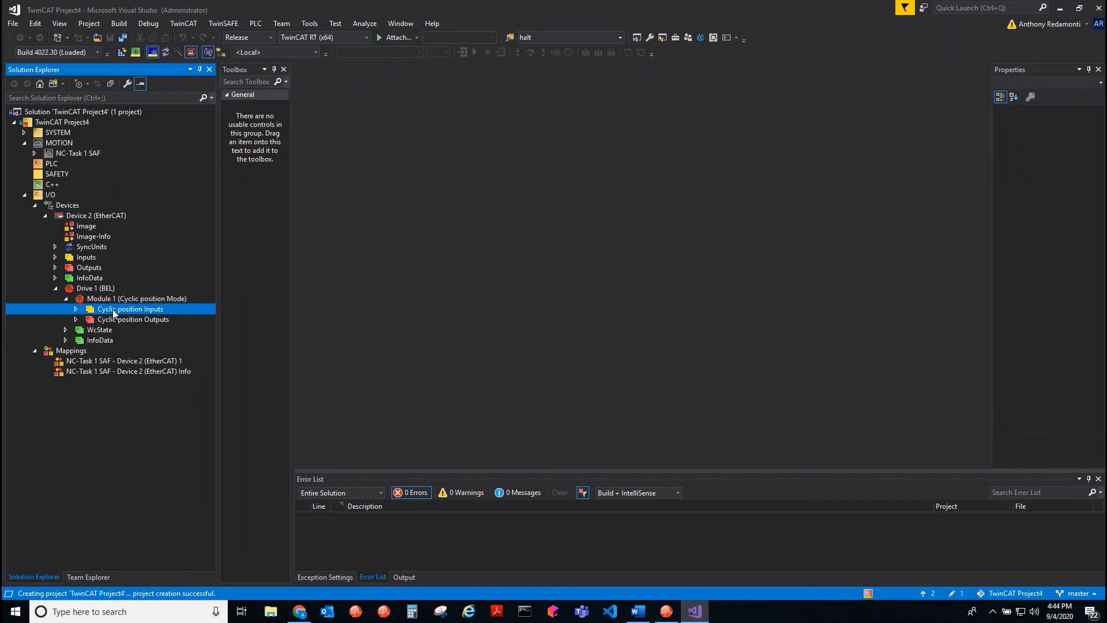